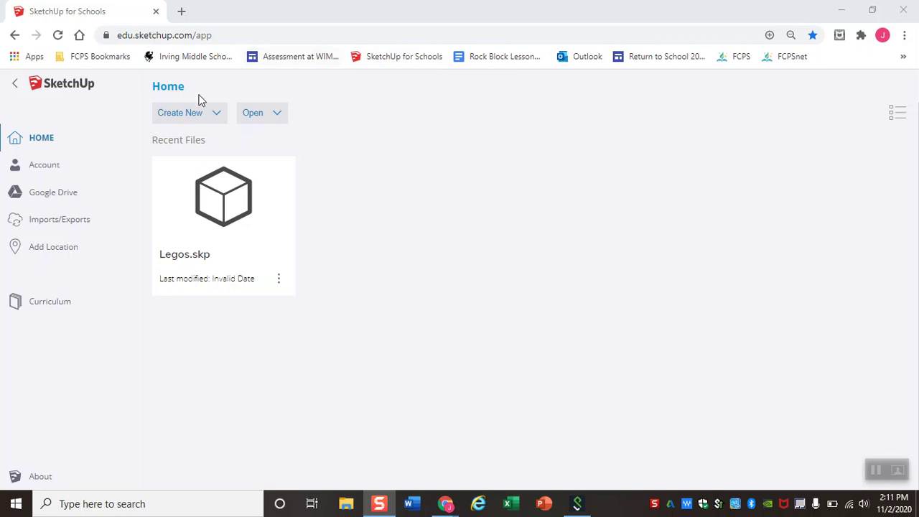
Create a new model from the Feet and Inches simple template and name it with the surname followed by "- LegoTower1"
{"action": "left_click", "coordinate": [207, 114]}
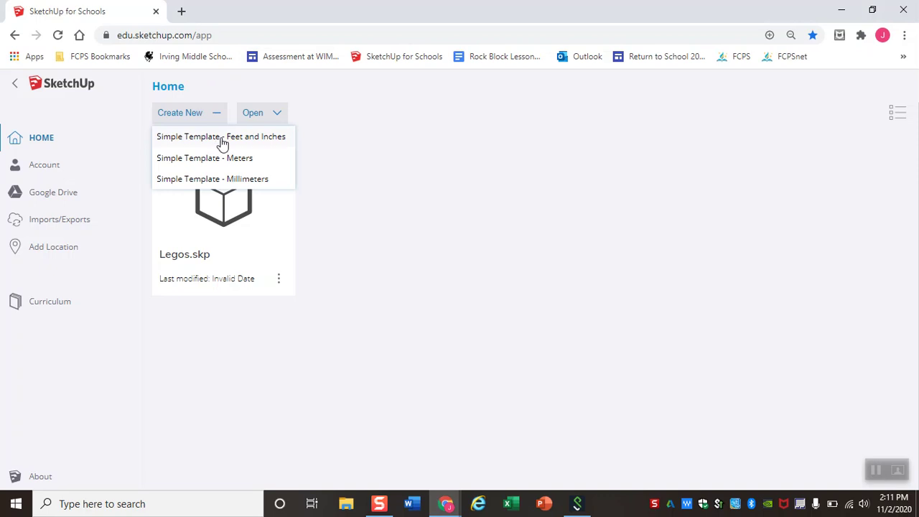
{"action": "left_click", "coordinate": [222, 140]}
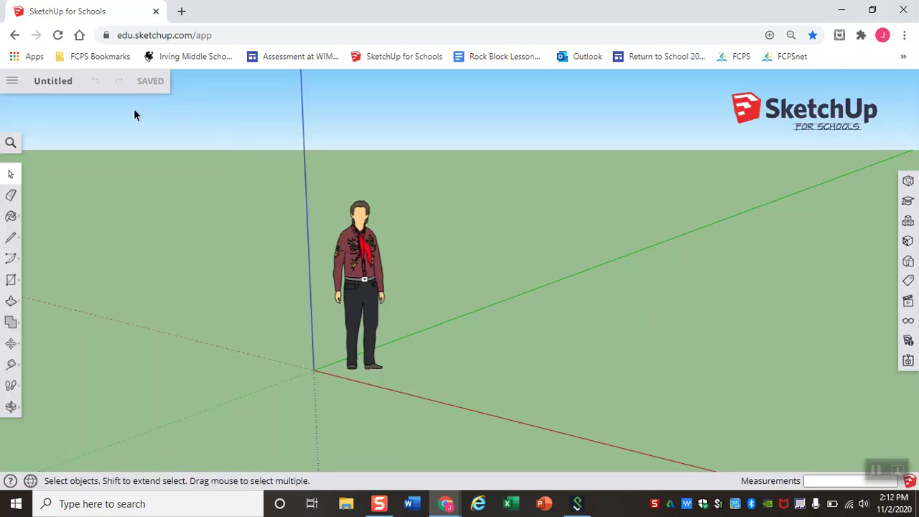
{"action": "left_click", "coordinate": [56, 85]}
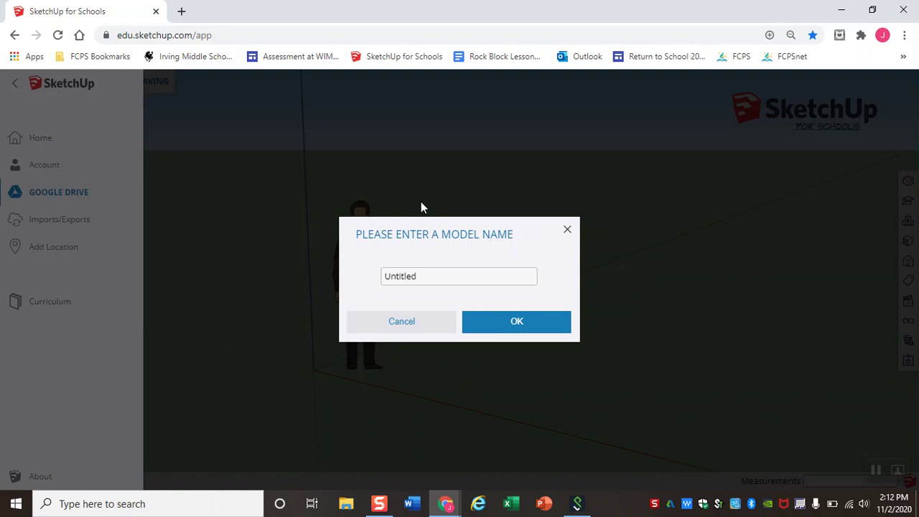
{"action": "left_click", "coordinate": [449, 275]}
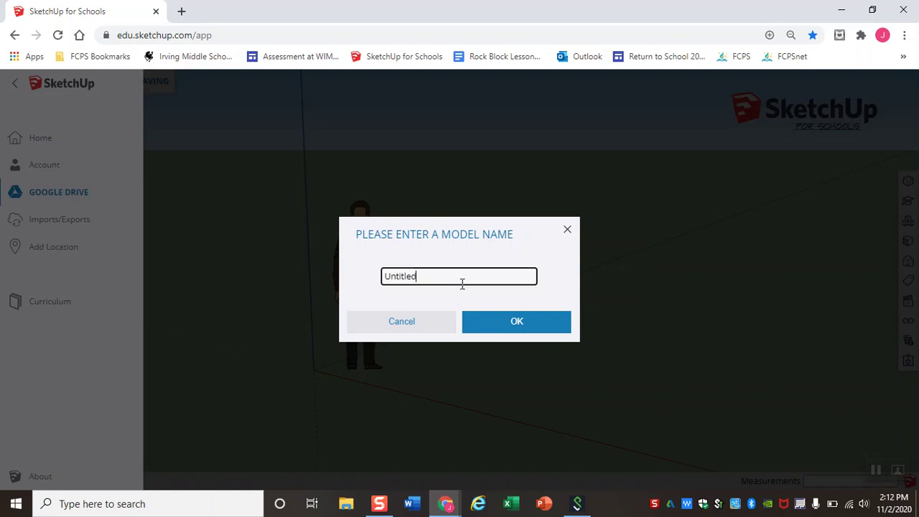
{"action": "key", "text": "BackSpace"}
{"action": "key", "text": "BackSpace"}
{"action": "key", "text": "BackSpace"}
{"action": "key", "text": "BackSpace"}
{"action": "key", "text": "BackSpace"}
{"action": "key", "text": "BackSpace"}
{"action": "key", "text": "BackSpace"}
{"action": "type", "text": "Marshall "}
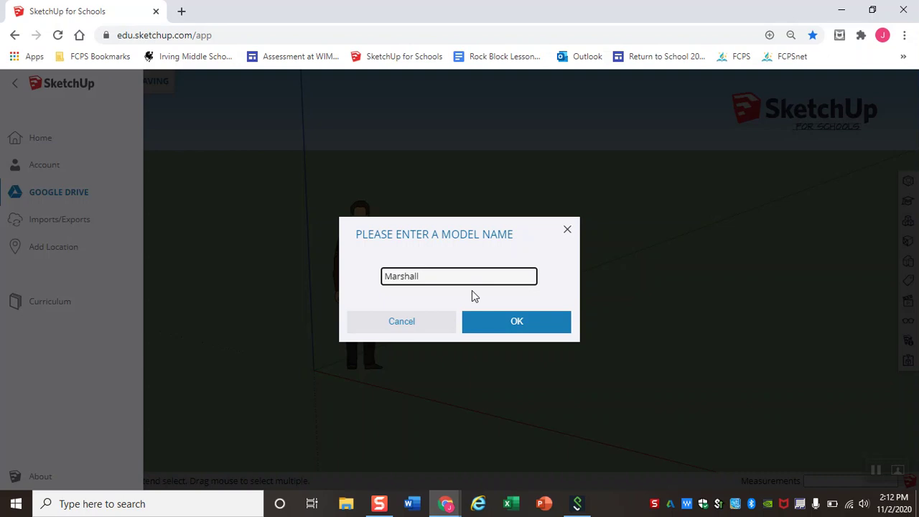
{"action": "type", "text": "- LegoTower1"}
{"action": "left_click", "coordinate": [419, 276]}
{"action": "left_click", "coordinate": [507, 325]}
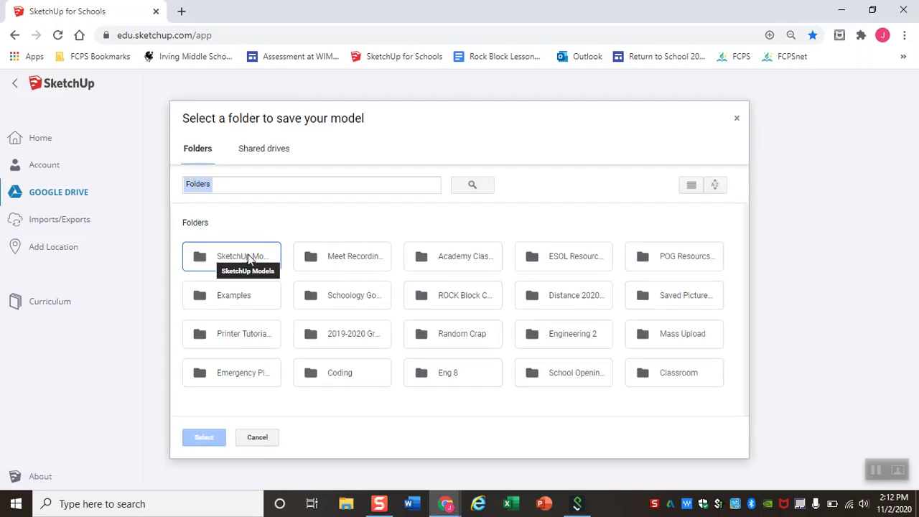
Save the model in the "SketchUp Models" folder on Google Drive
{"action": "double_click", "coordinate": [248, 260]}
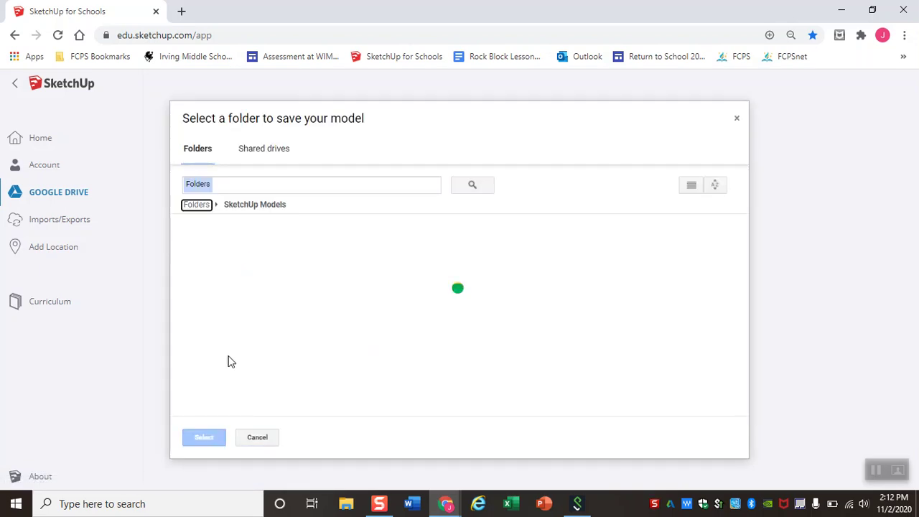
{"action": "left_click", "coordinate": [243, 208]}
{"action": "left_click", "coordinate": [199, 205]}
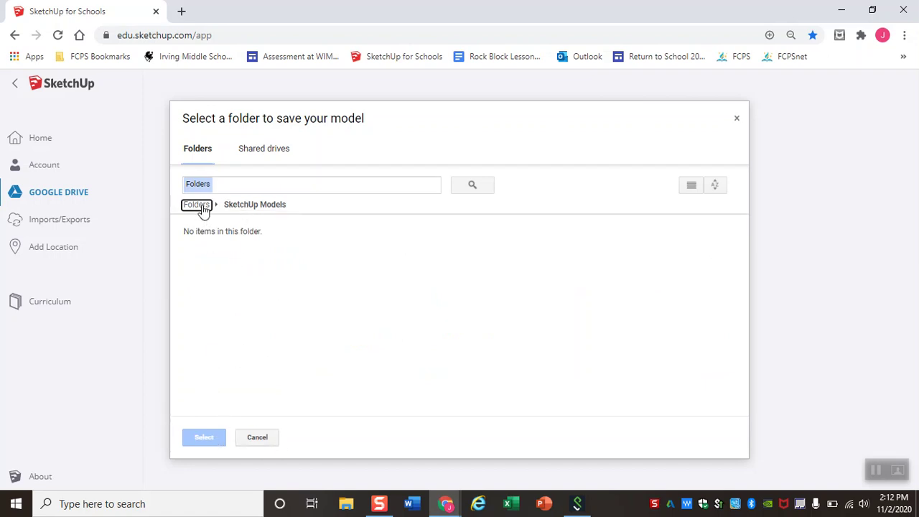
{"action": "left_click", "coordinate": [229, 267]}
{"action": "left_click", "coordinate": [204, 438]}
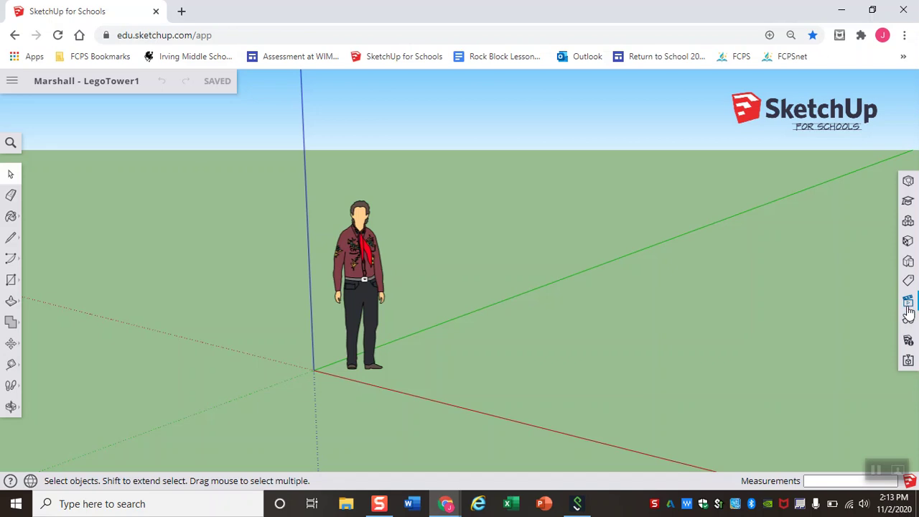
Open the Scenes view presets and compare the top, back, right, isometric and front views of the empty model
{"action": "left_click", "coordinate": [909, 305]}
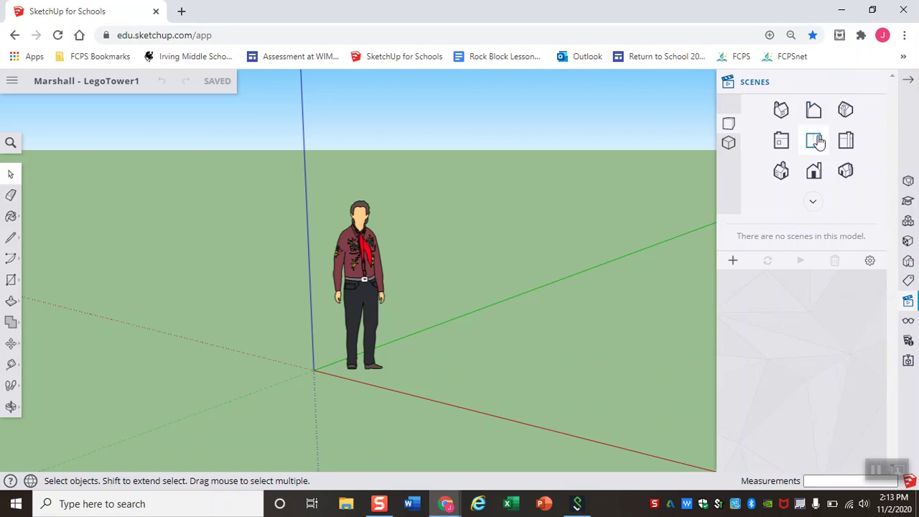
{"action": "left_click", "coordinate": [817, 142]}
{"action": "left_click", "coordinate": [814, 111]}
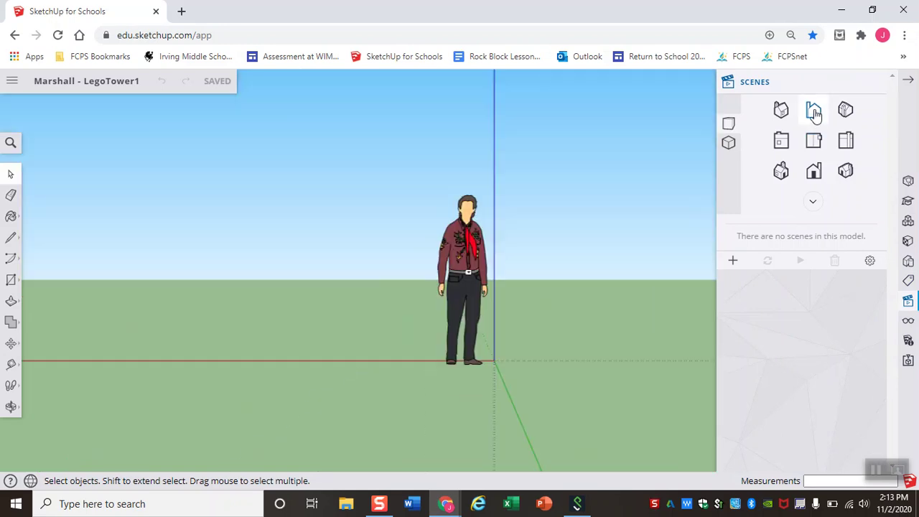
{"action": "left_click", "coordinate": [846, 144]}
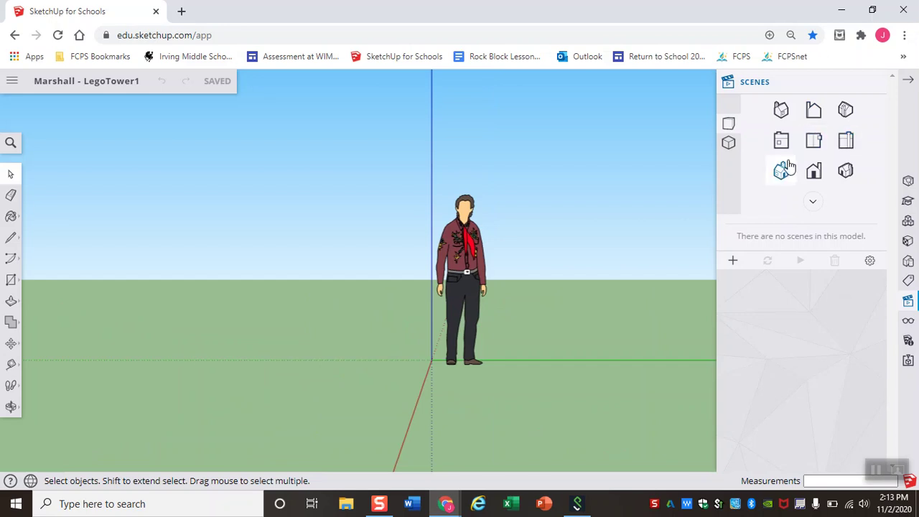
{"action": "left_click", "coordinate": [783, 170]}
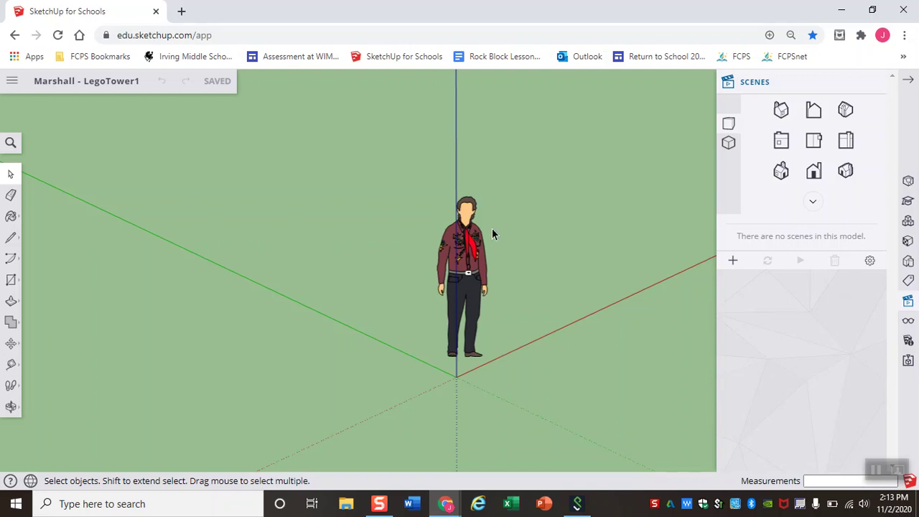
{"action": "left_click", "coordinate": [812, 143]}
{"action": "left_click", "coordinate": [819, 122]}
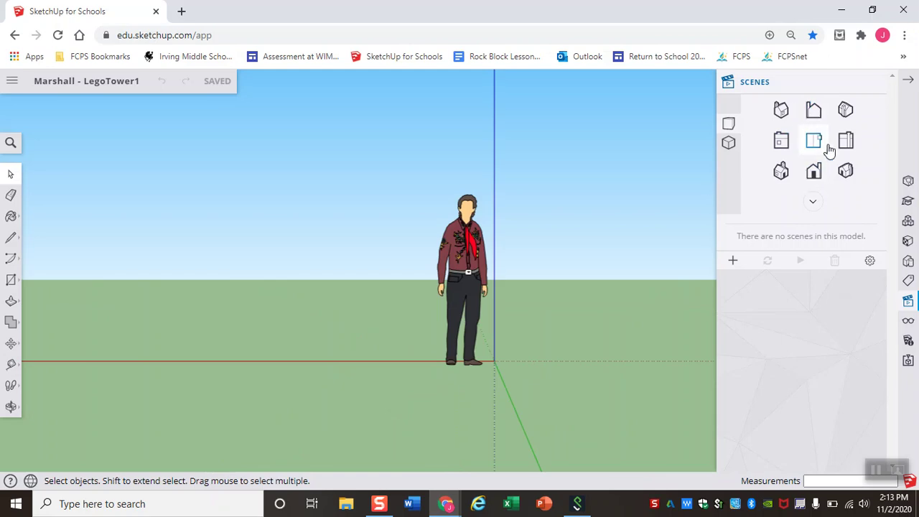
{"action": "left_click", "coordinate": [814, 172]}
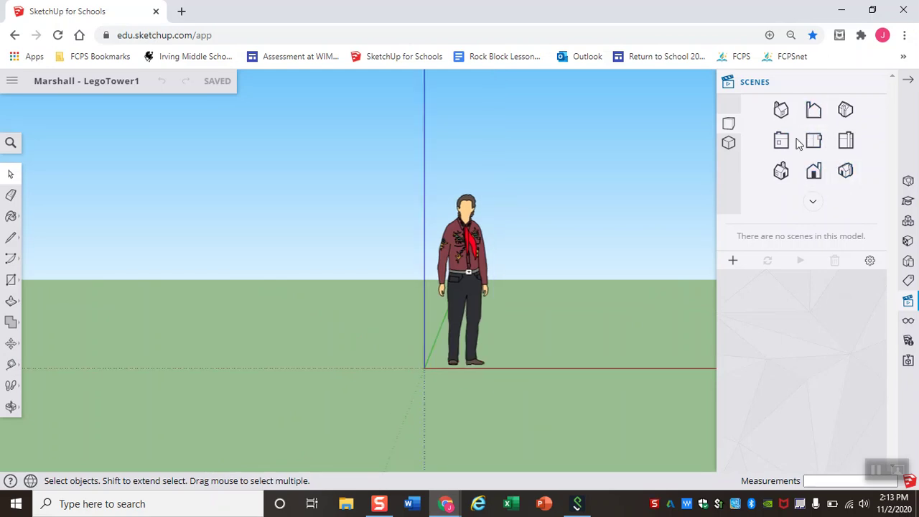
{"action": "left_click", "coordinate": [817, 142]}
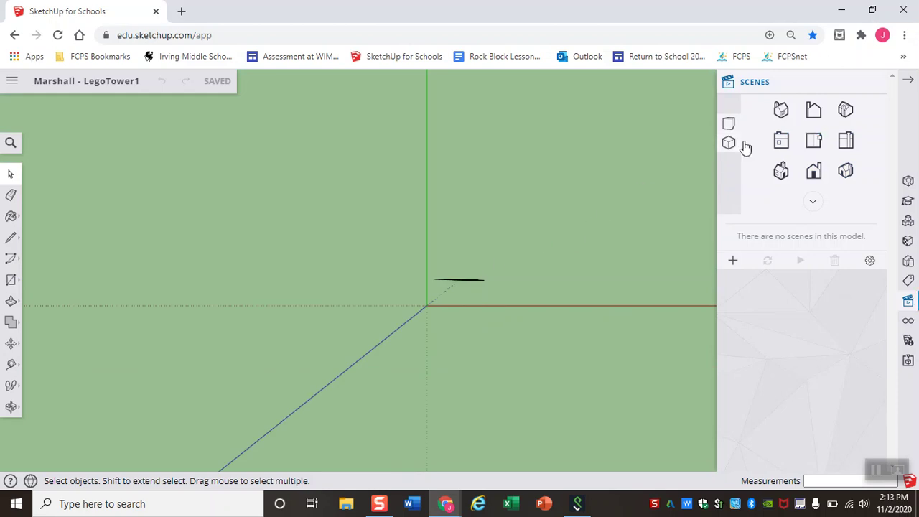
Delete the default human figure from the model in the back view
{"action": "left_click", "coordinate": [814, 109]}
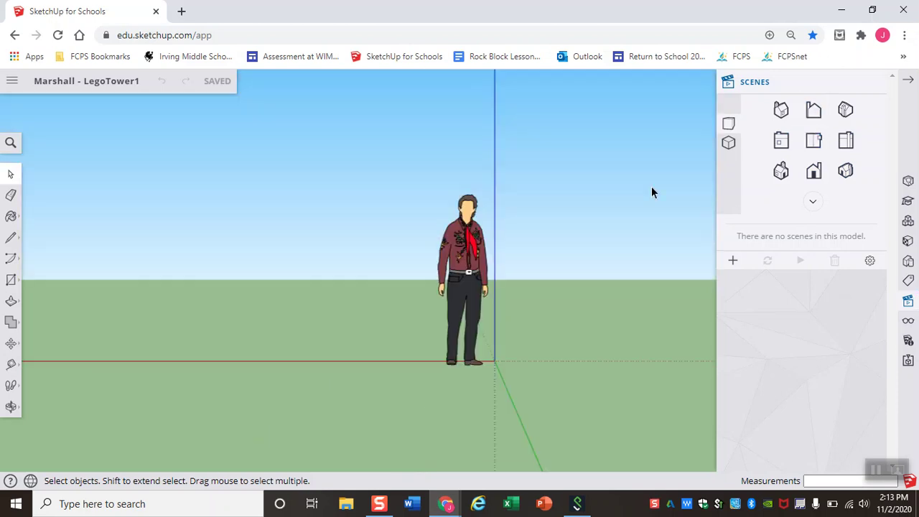
{"action": "left_click", "coordinate": [463, 260]}
{"action": "key", "text": "Delete"}
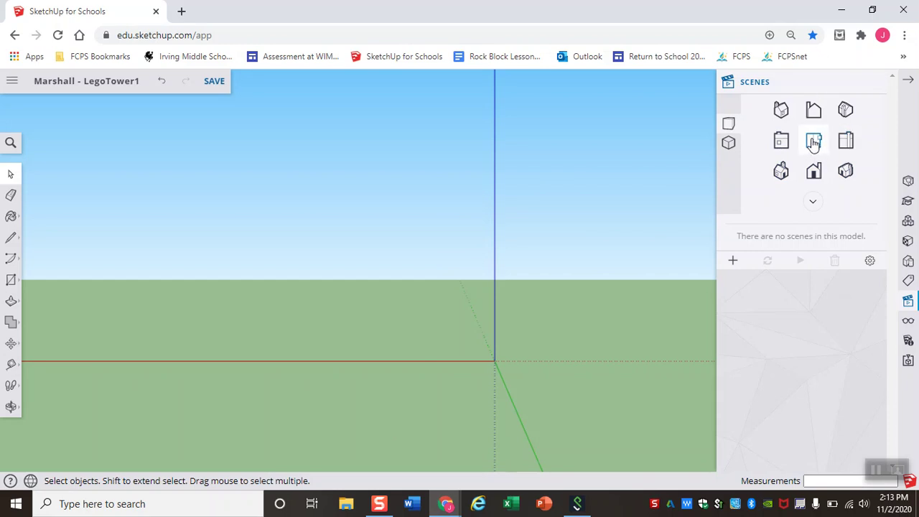
In the top view, draw a 5/8" by 5/8" square on the ground near the origin, between the red and green axes
{"action": "left_click", "coordinate": [813, 143]}
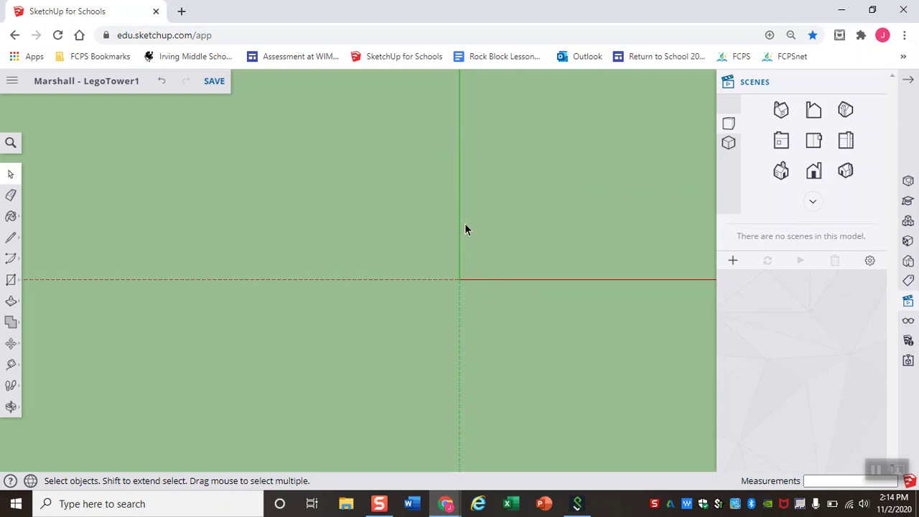
{"action": "left_click", "coordinate": [12, 285]}
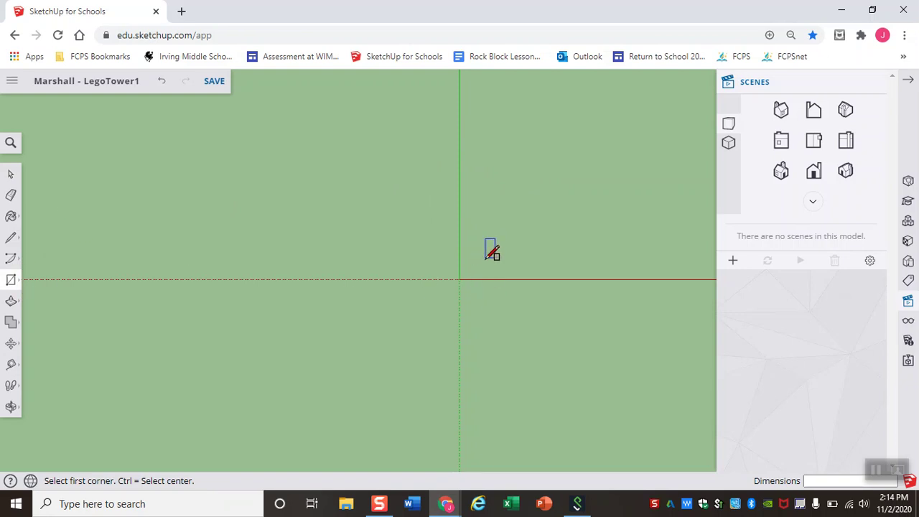
{"action": "left_click", "coordinate": [484, 258]}
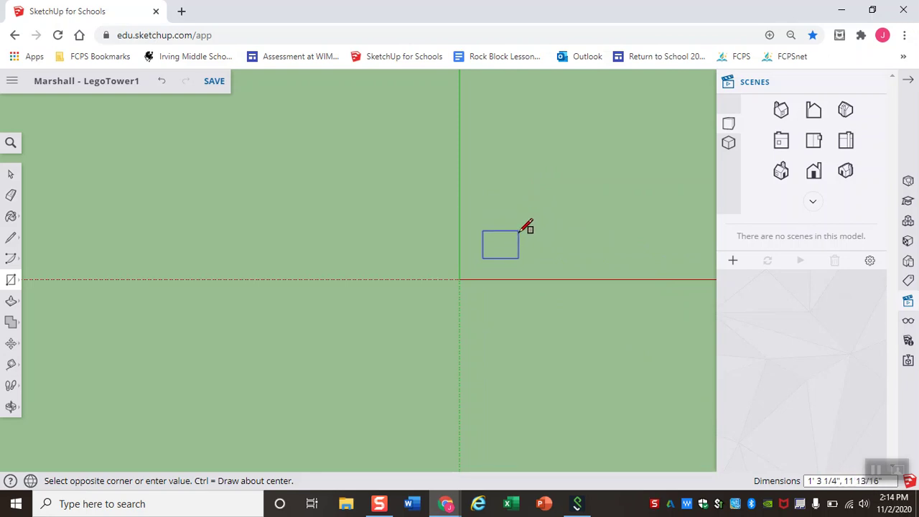
{"action": "type", "text": "5/8\",5/8"}
{"action": "key", "text": "Escape"}
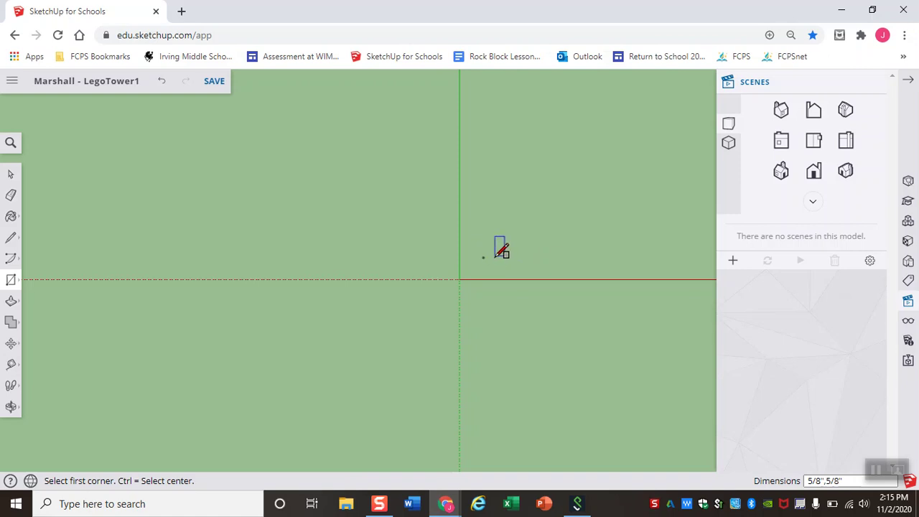
Zoom in closely on the small square with Zoom and Zoom Window, and centre it in the view
{"action": "middle_click_drag", "start_coordinate": [501, 250], "coordinate": [487, 257]}
{"action": "scroll", "coordinate": [488, 256], "scroll_direction": "up", "scroll_amount": 5}
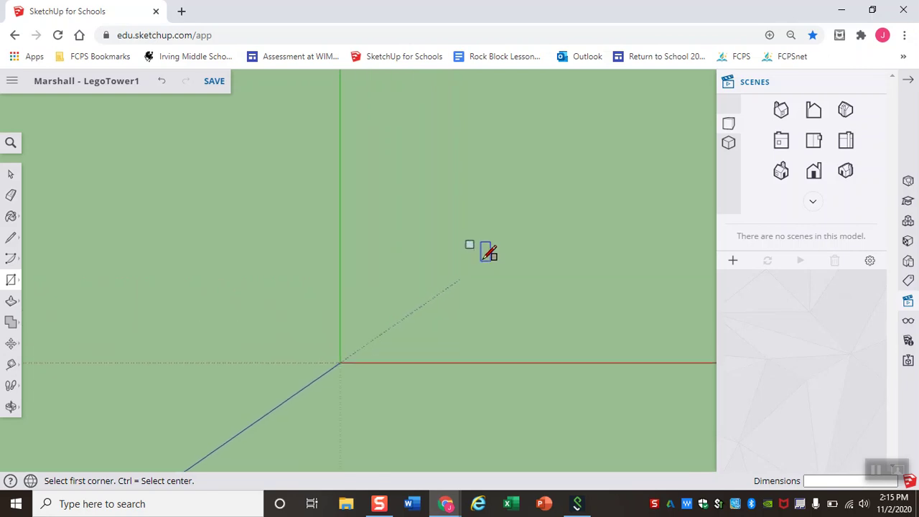
{"action": "scroll", "coordinate": [486, 234], "scroll_direction": "up", "scroll_amount": 6}
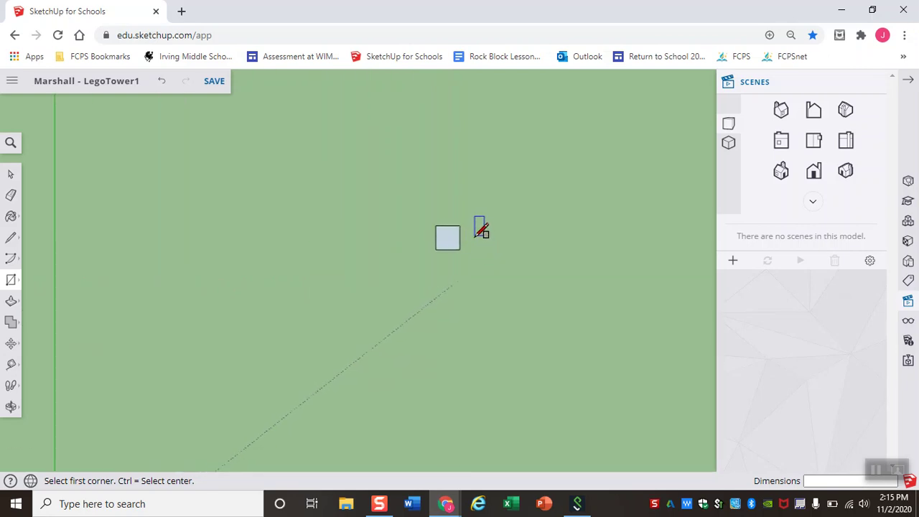
{"action": "left_click", "coordinate": [11, 406]}
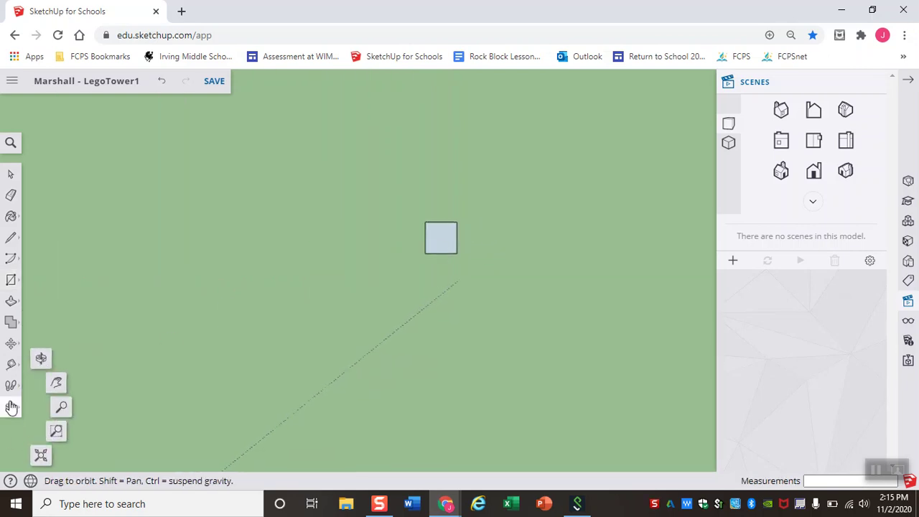
{"action": "left_click", "coordinate": [62, 407]}
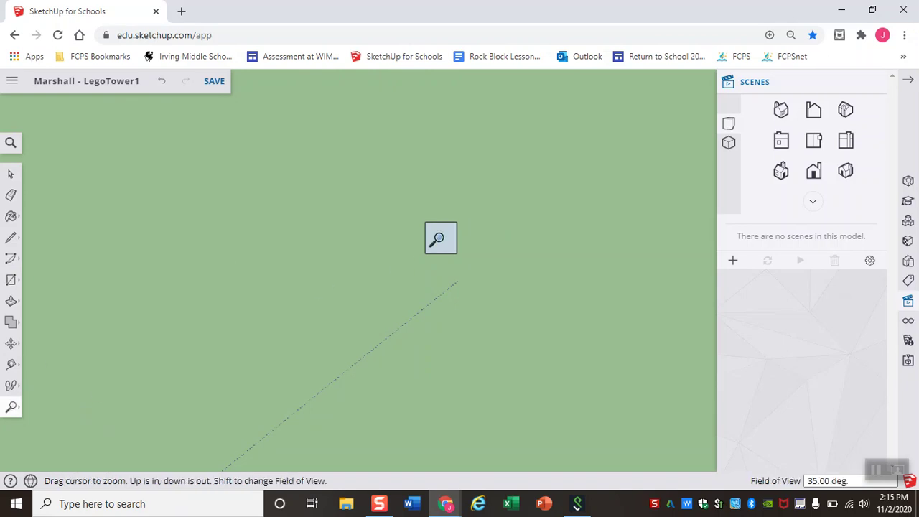
{"action": "mouse_move", "coordinate": [437, 239]}
{"action": "left_mouse_down"}
{"action": "mouse_move", "coordinate": [450, 244]}
{"action": "mouse_move", "coordinate": [433, 208]}
{"action": "mouse_move", "coordinate": [433, 223]}
{"action": "left_mouse_up"}
{"action": "left_click", "coordinate": [11, 407]}
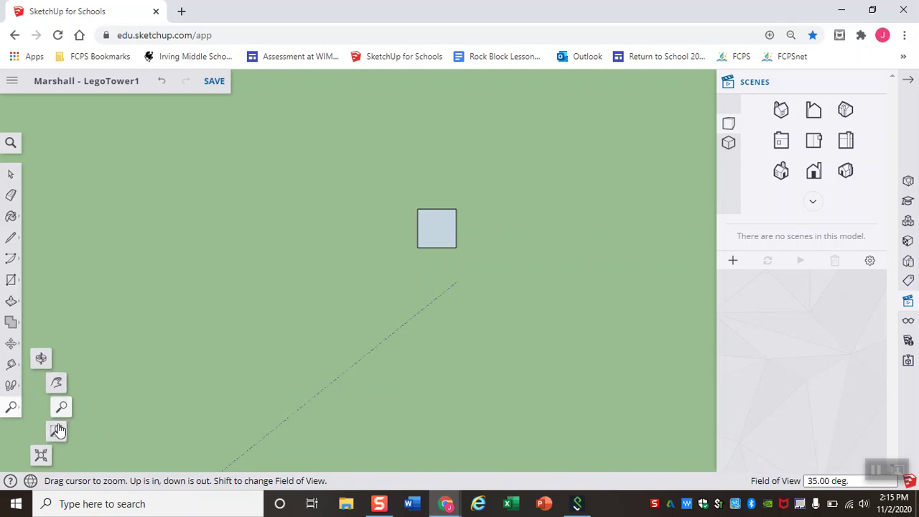
{"action": "left_click", "coordinate": [57, 430]}
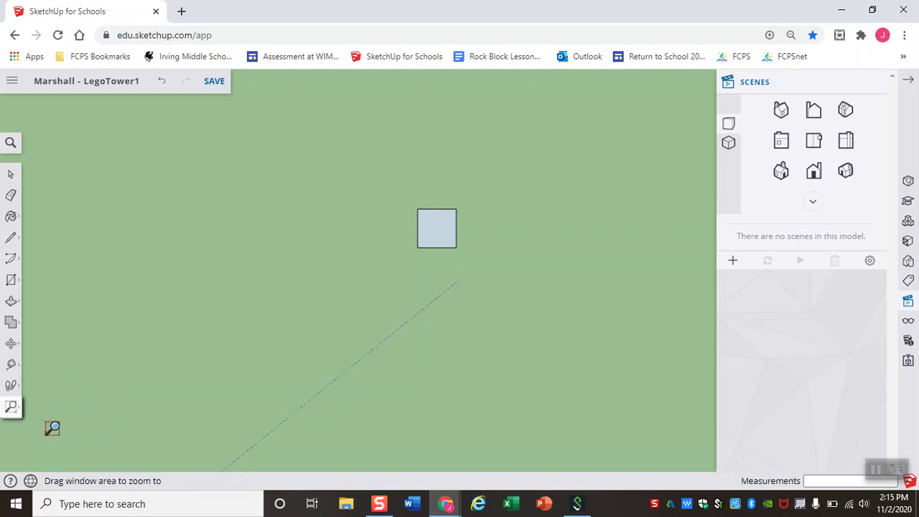
{"action": "left_click_drag", "start_coordinate": [385, 164], "coordinate": [497, 286]}
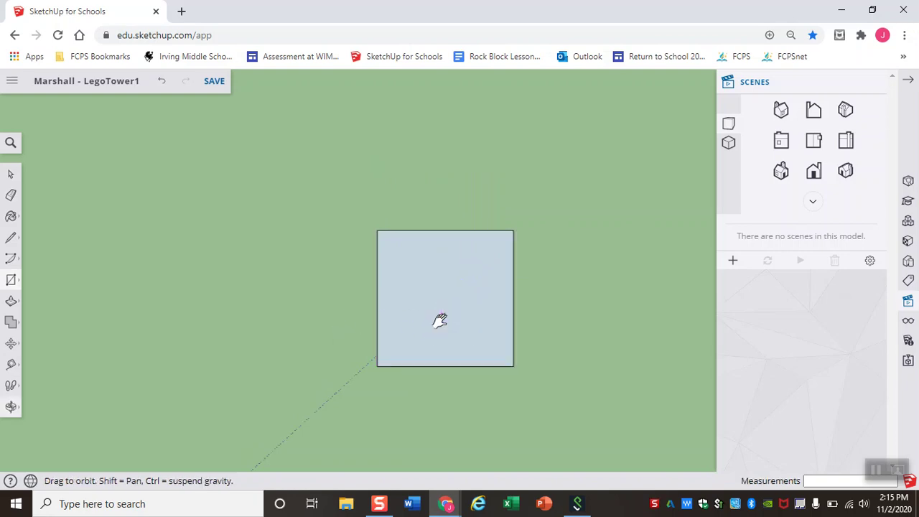
{"action": "middle_click_drag", "start_coordinate": [439, 323], "coordinate": [462, 260], "text": "shift"}
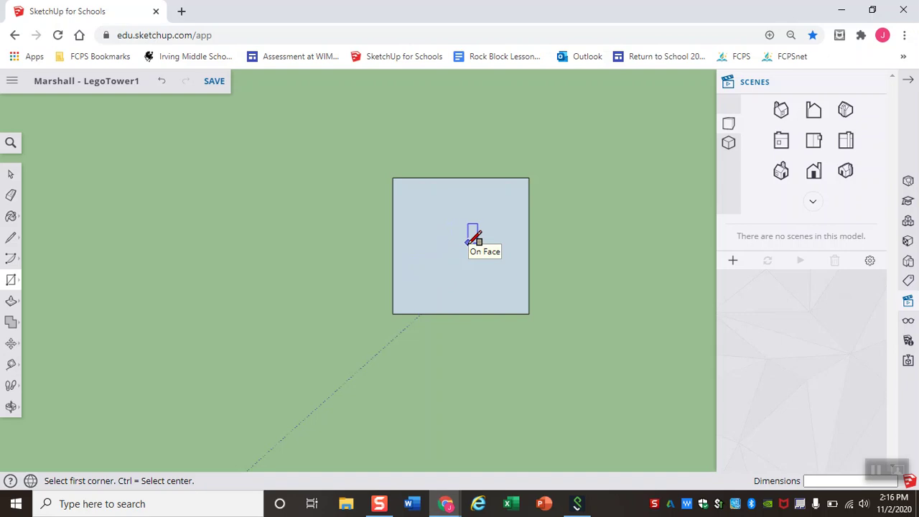
Push/Pull the square upward 3/8" in an isometric view to form the brick's body
{"action": "left_click", "coordinate": [782, 171]}
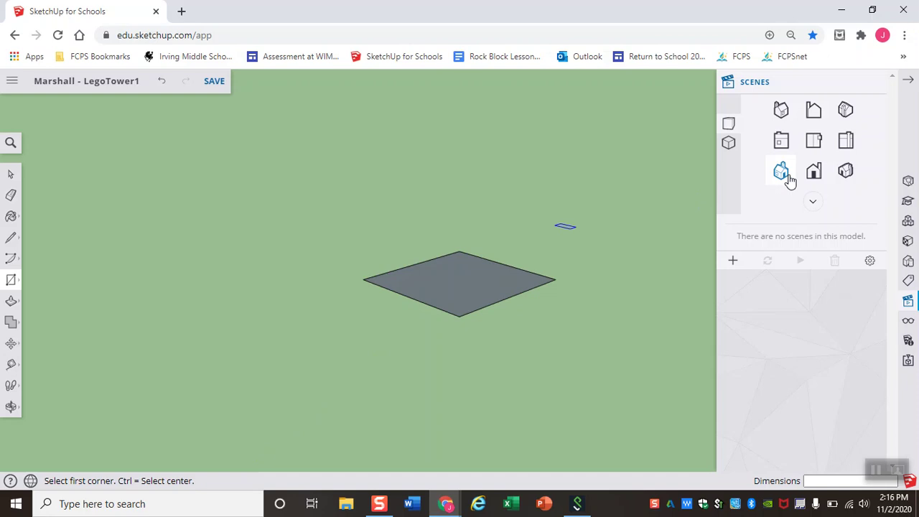
{"action": "left_click", "coordinate": [10, 300]}
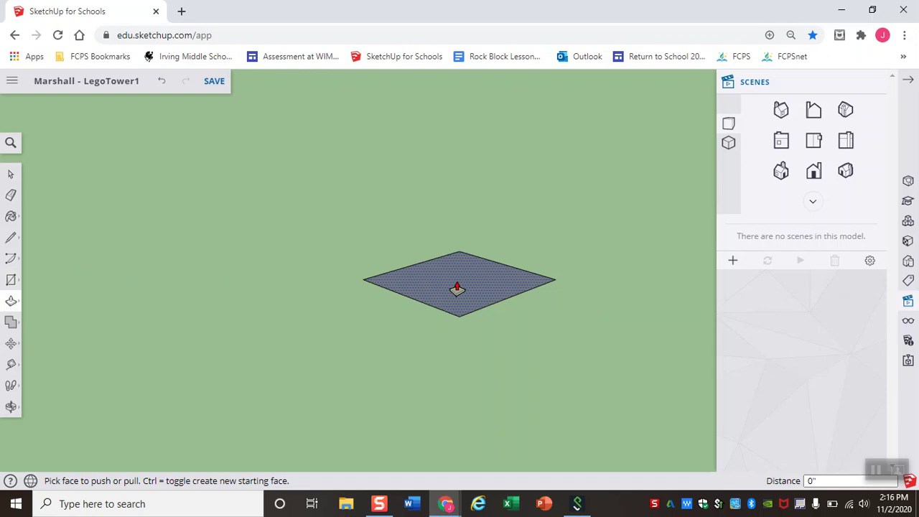
{"action": "left_click", "coordinate": [456, 288]}
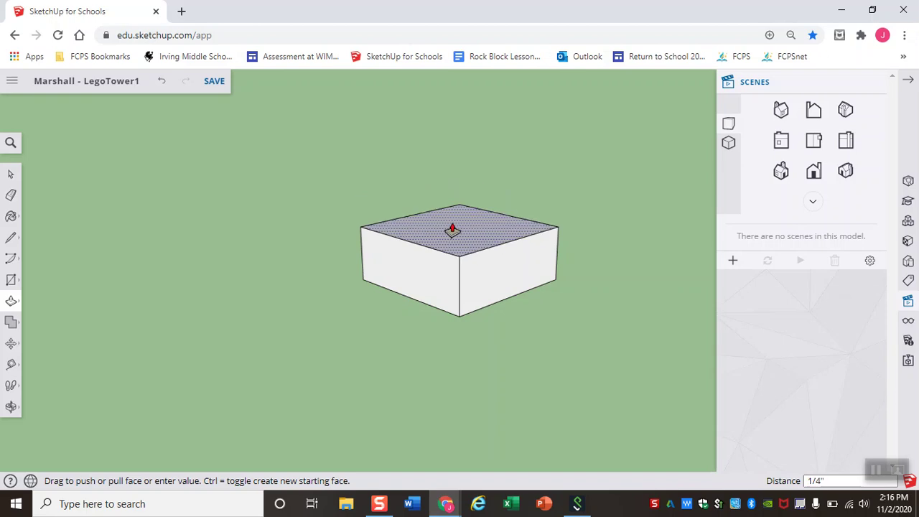
{"action": "type", "text": "3/8\""}
{"action": "key", "text": "Return"}
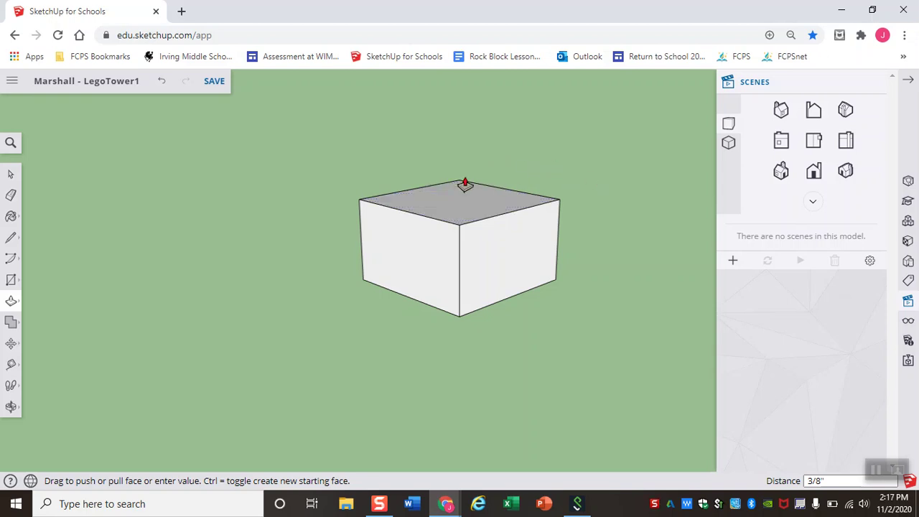
In the top view, use the Tape Measure to add guides 1/16" inside all four edges of the brick's top face
{"action": "left_click", "coordinate": [814, 144]}
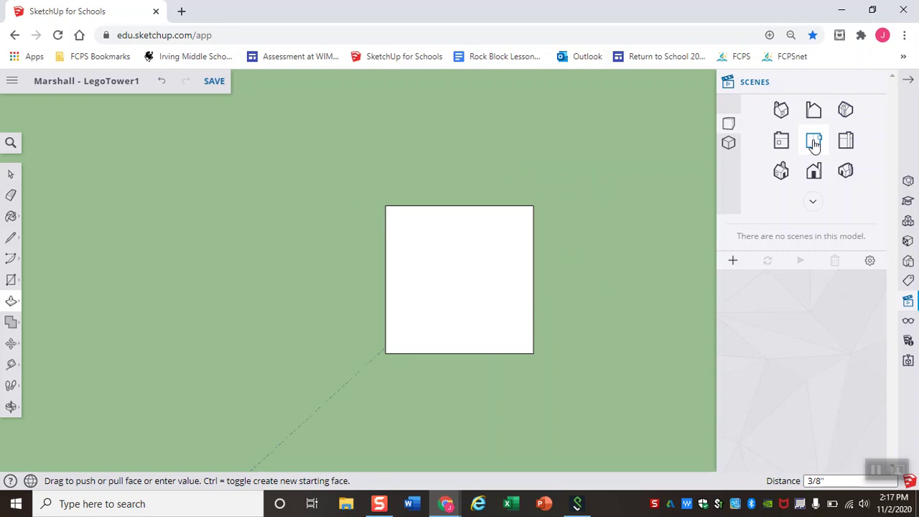
{"action": "scroll", "coordinate": [458, 282], "scroll_direction": "up", "scroll_amount": 5}
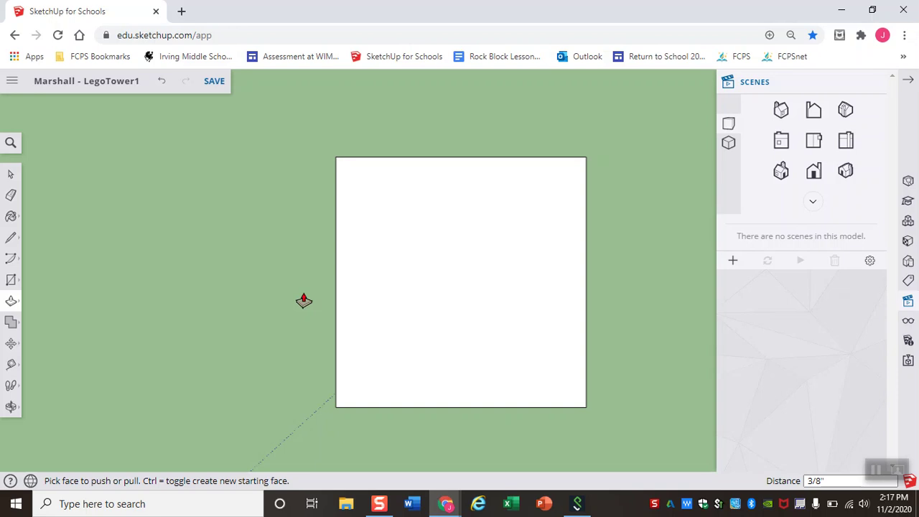
{"action": "left_click", "coordinate": [10, 369]}
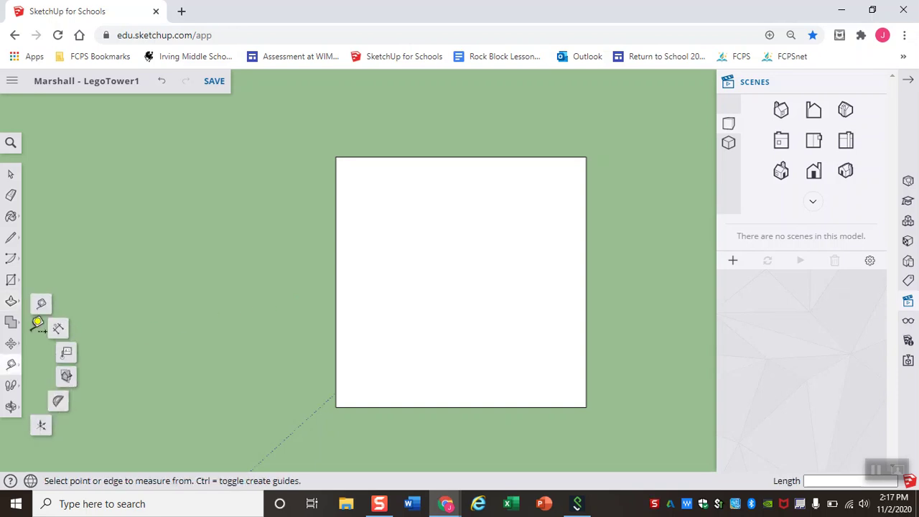
{"action": "left_click", "coordinate": [40, 304]}
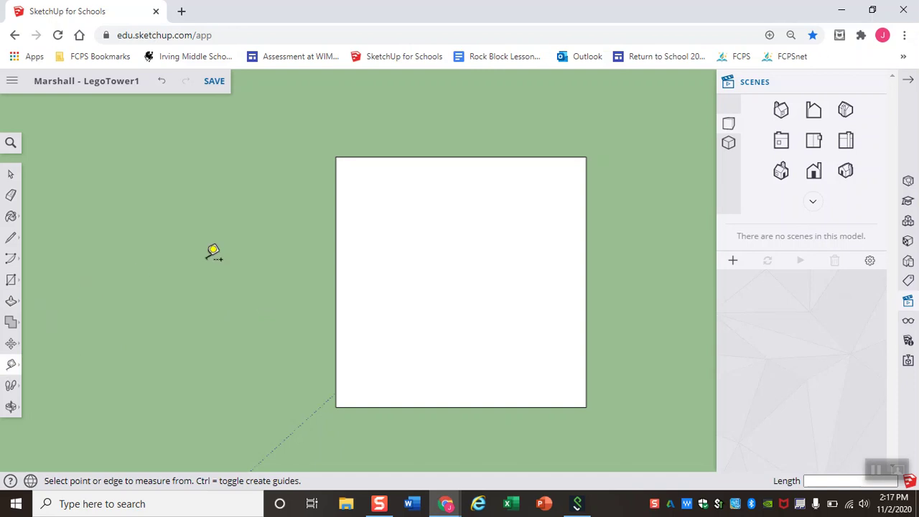
{"action": "left_click", "coordinate": [367, 156]}
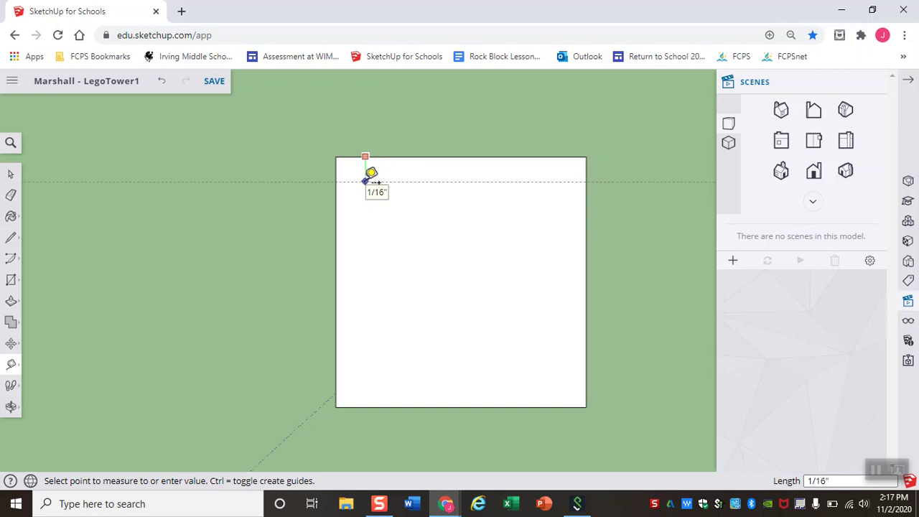
{"action": "left_click", "coordinate": [366, 180]}
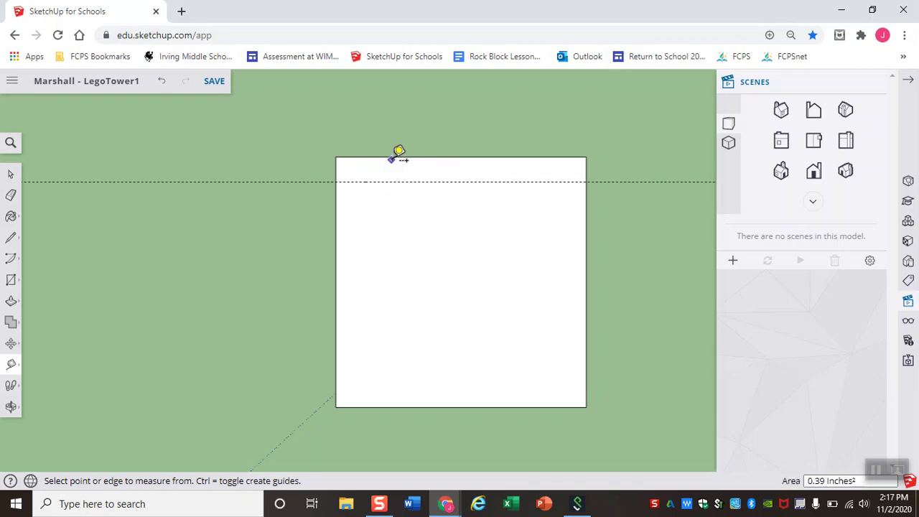
{"action": "left_click", "coordinate": [586, 216]}
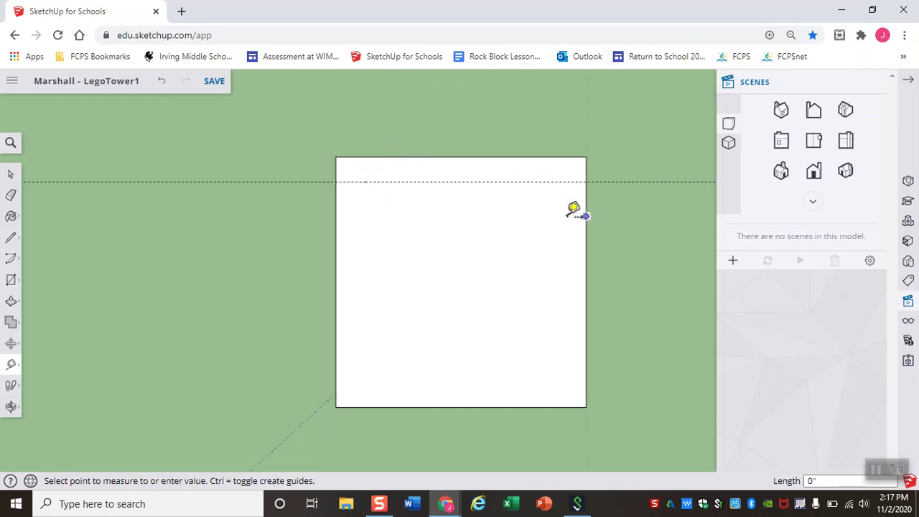
{"action": "left_click", "coordinate": [562, 216]}
{"action": "left_click", "coordinate": [519, 407]}
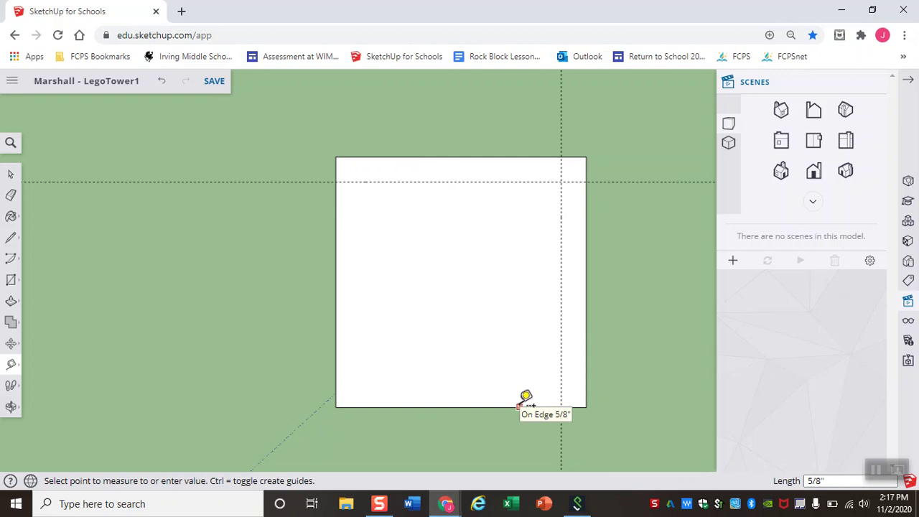
{"action": "left_click", "coordinate": [523, 381]}
{"action": "left_click", "coordinate": [336, 325]}
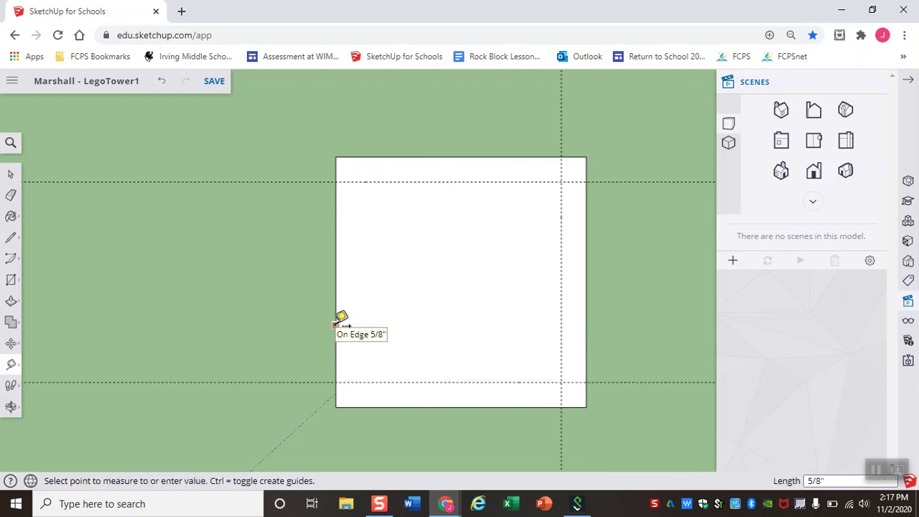
{"action": "left_click", "coordinate": [361, 325]}
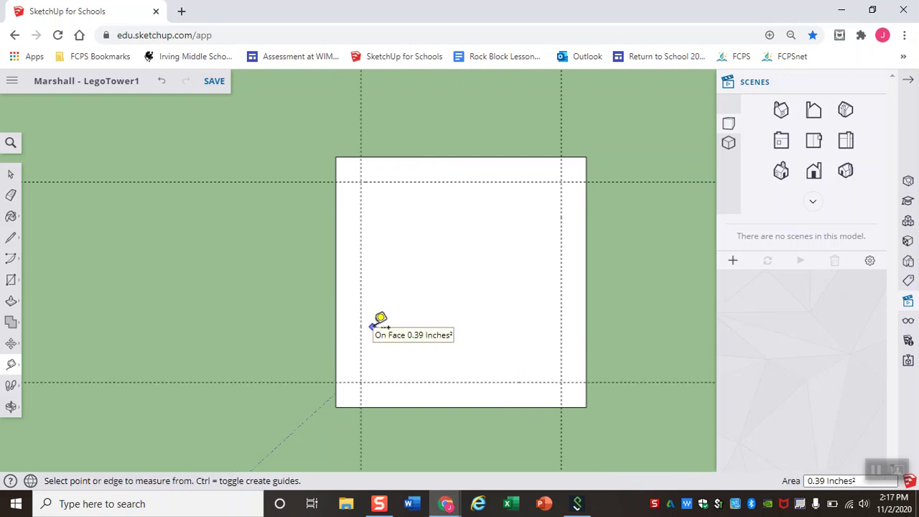
Add guides 3/16" inward from the upper and left guides to frame the first stud, and save the model
{"action": "left_click", "coordinate": [392, 181]}
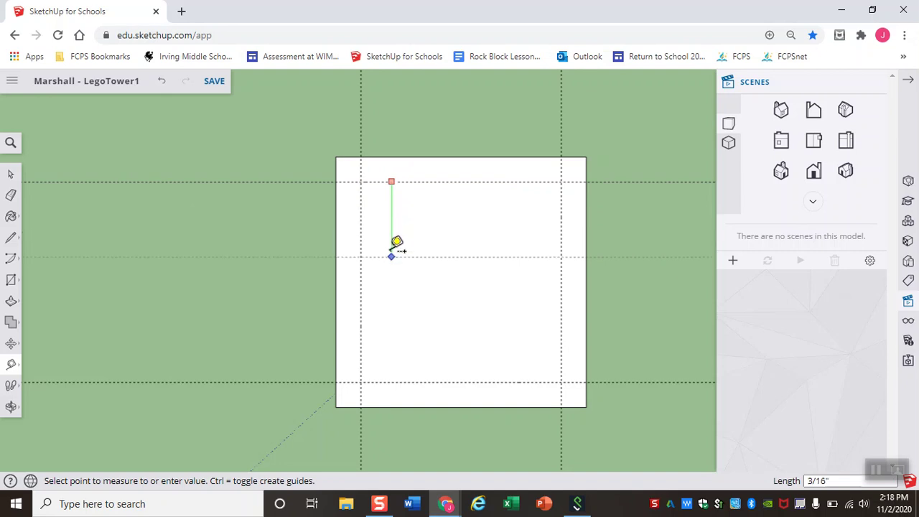
{"action": "left_click", "coordinate": [392, 251]}
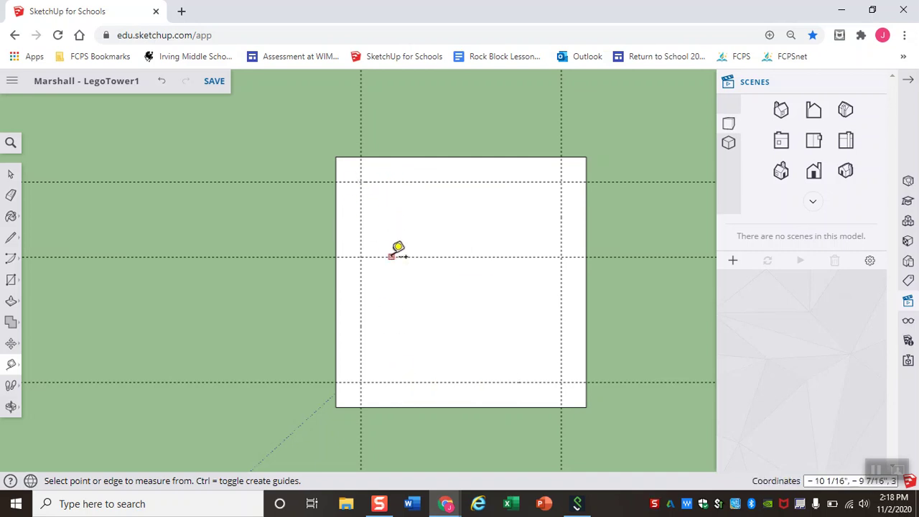
{"action": "left_click", "coordinate": [362, 231]}
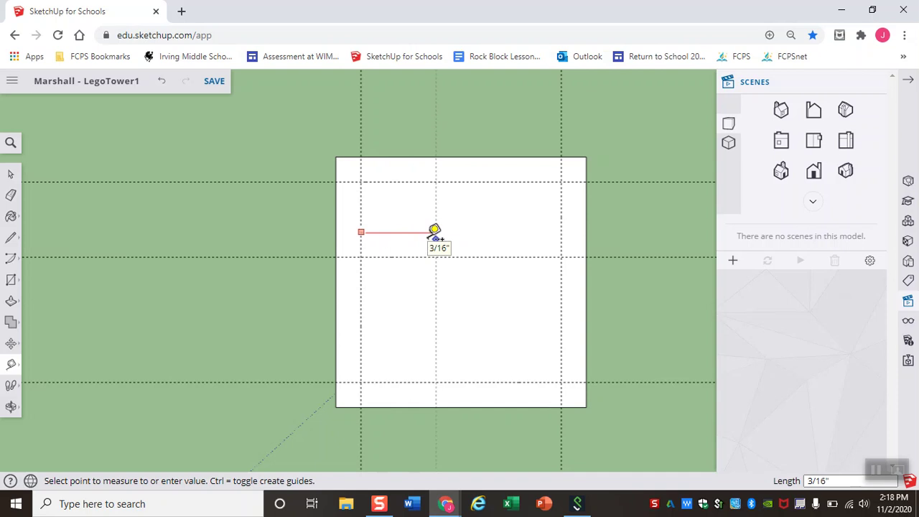
{"action": "left_click", "coordinate": [434, 231]}
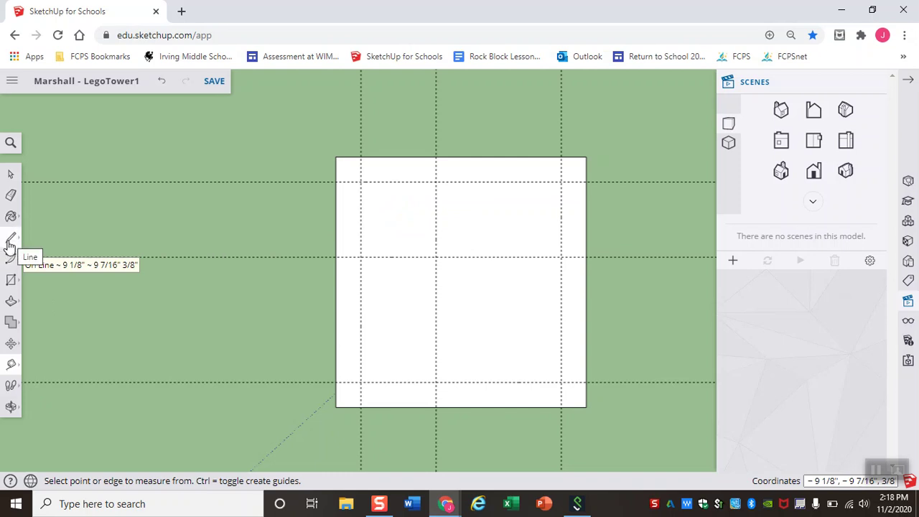
{"action": "key", "text": "ctrl+s"}
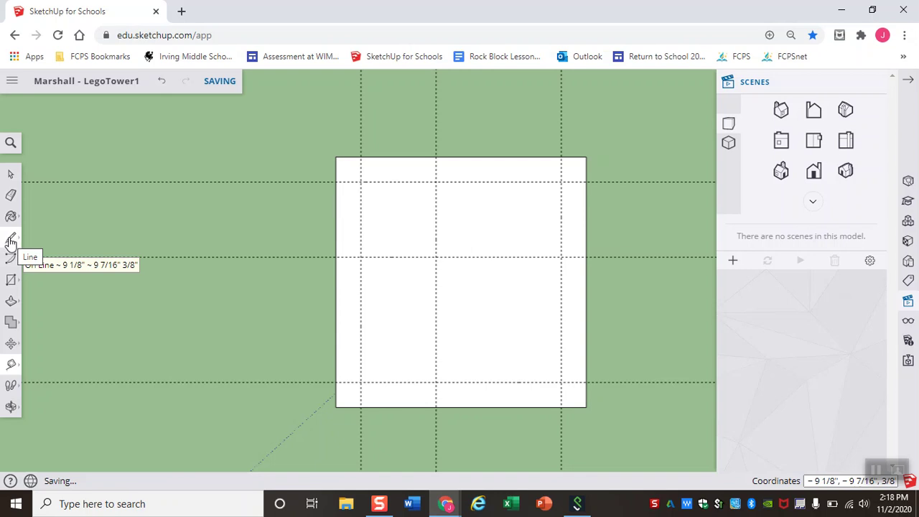
Draw a 3/16" vertical line along the framed corner square's left guide and a horizontal line from its midpoint across to the opposite guide
{"action": "left_click", "coordinate": [11, 241]}
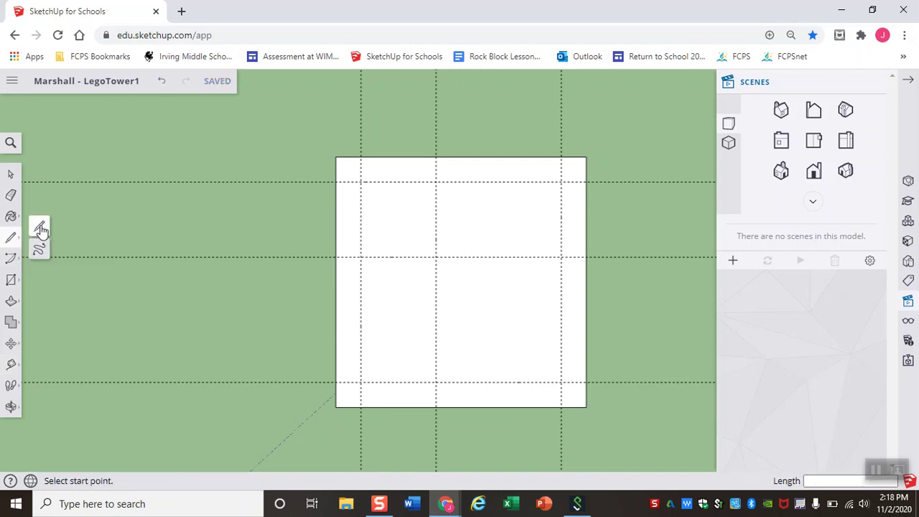
{"action": "left_click", "coordinate": [40, 228]}
{"action": "left_click", "coordinate": [361, 181]}
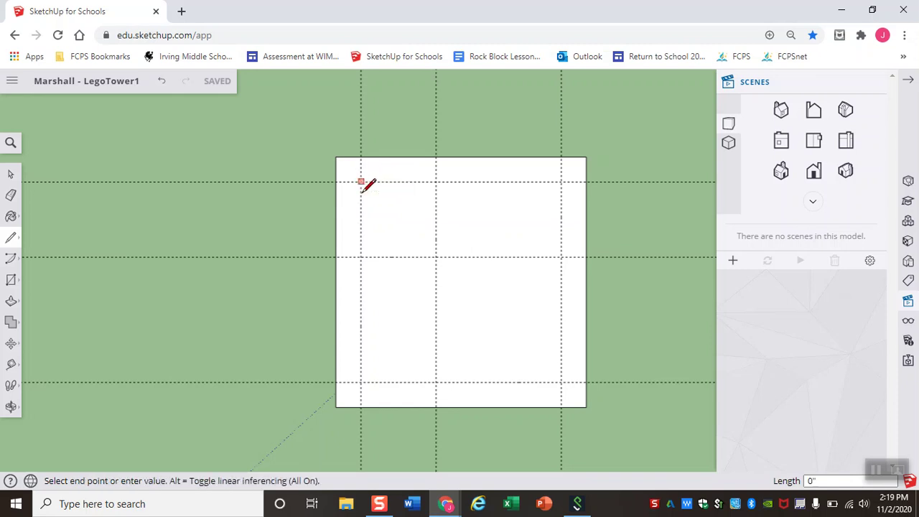
{"action": "left_click", "coordinate": [362, 257]}
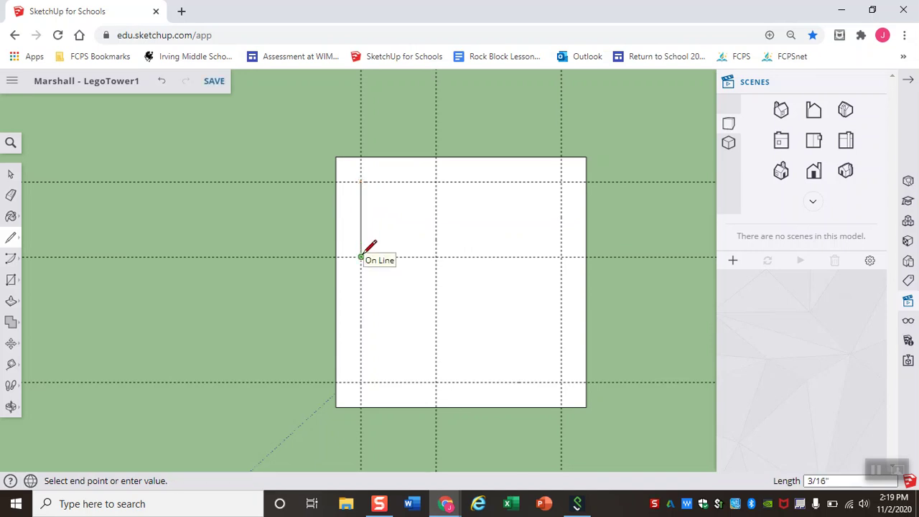
{"action": "left_click", "coordinate": [362, 218]}
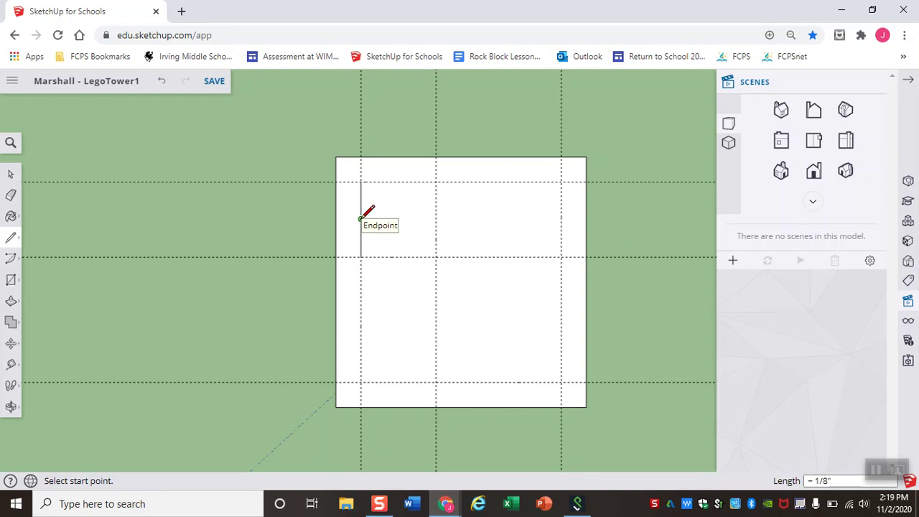
{"action": "left_click", "coordinate": [361, 218]}
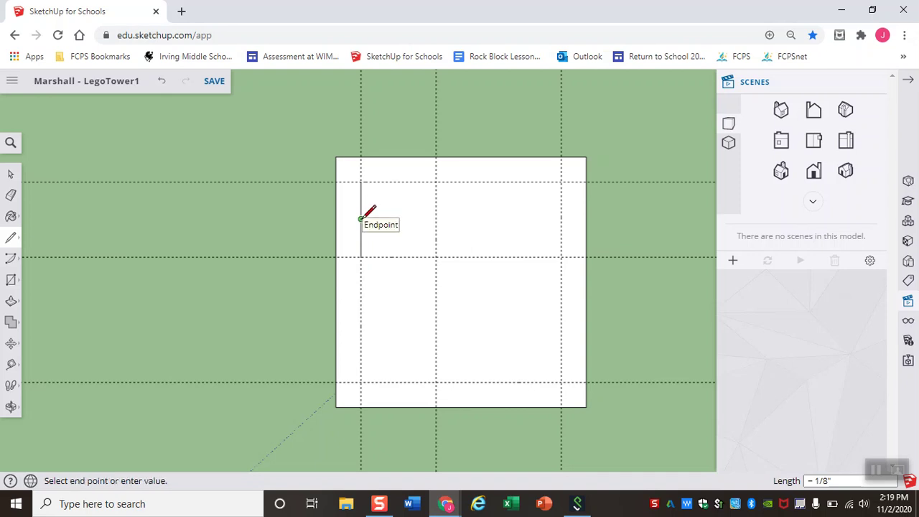
{"action": "left_click", "coordinate": [436, 218]}
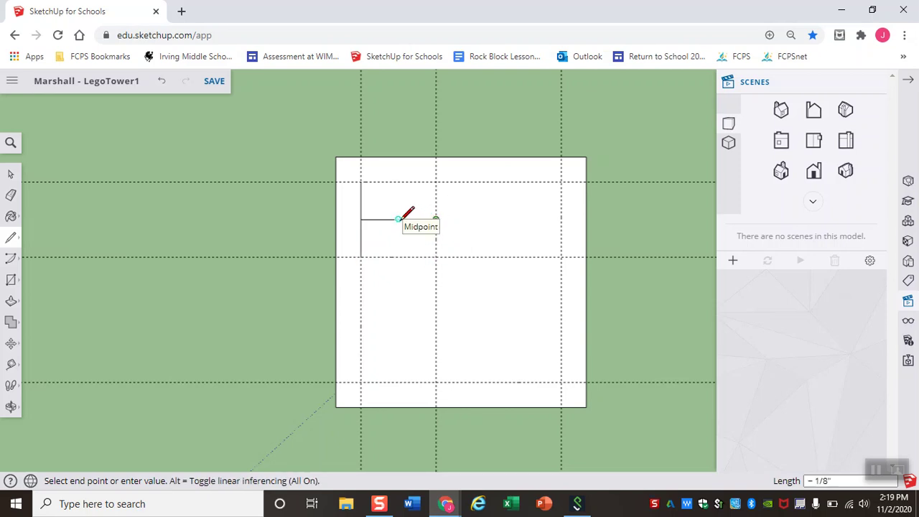
{"action": "left_click", "coordinate": [399, 219]}
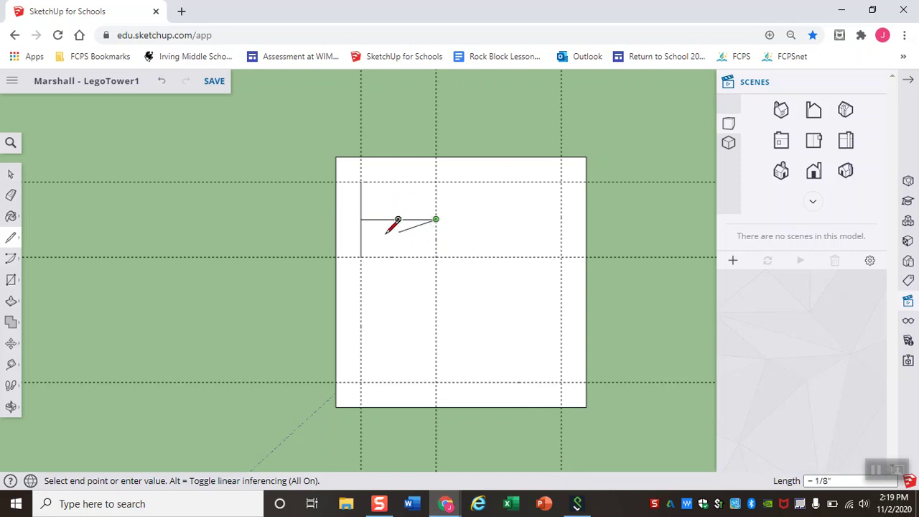
{"action": "key", "text": "Escape"}
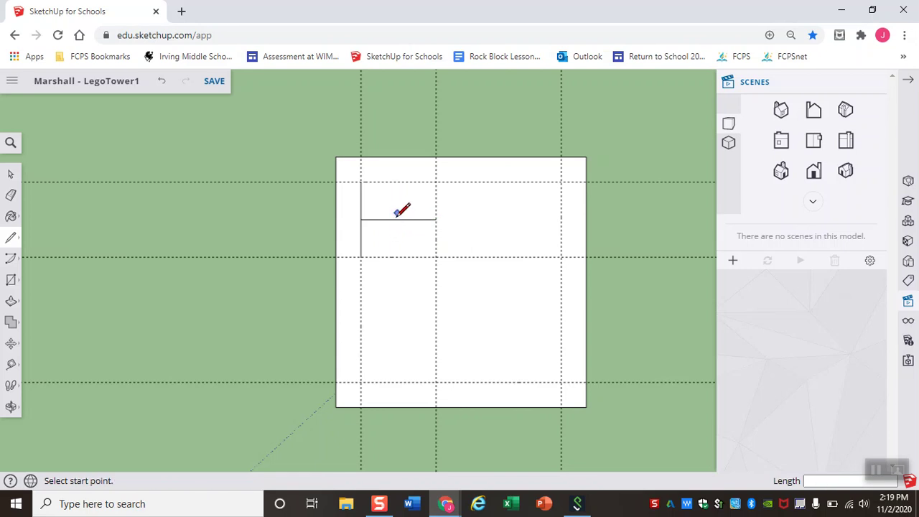
Draw a circle of about 1/8" radius centred on the horizontal line's midpoint, reaching the surrounding guides
{"action": "left_click", "coordinate": [11, 283]}
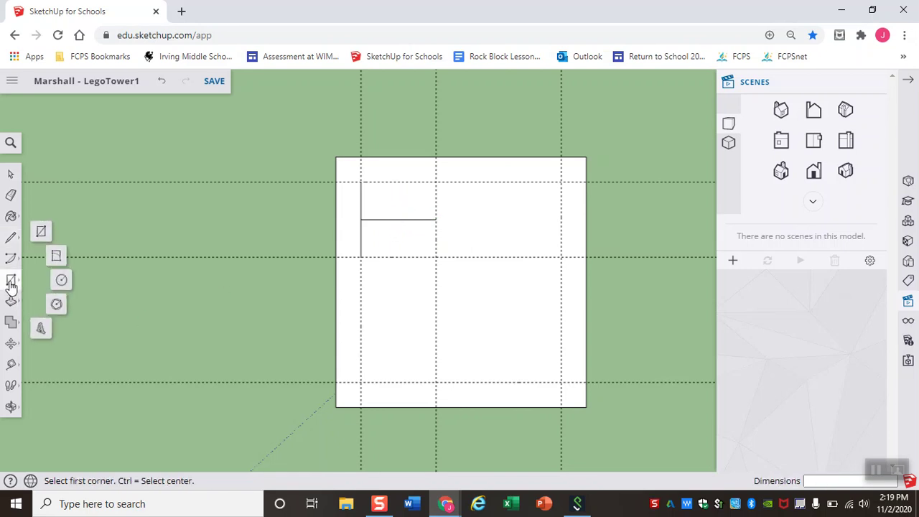
{"action": "left_click", "coordinate": [61, 281]}
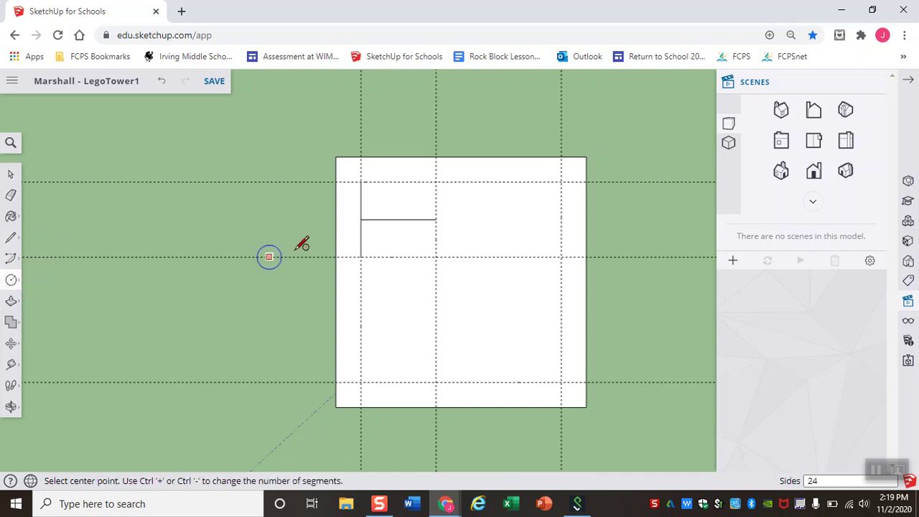
{"action": "left_click", "coordinate": [401, 218]}
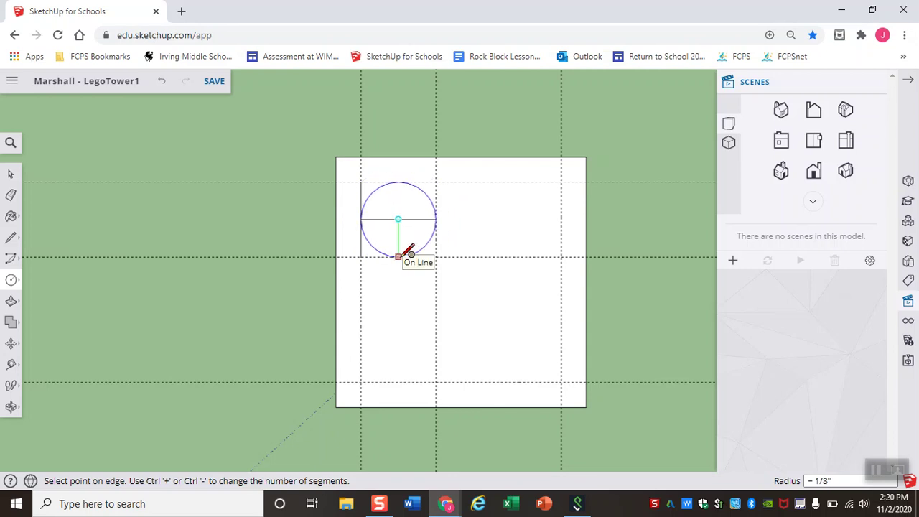
{"action": "left_click", "coordinate": [404, 255]}
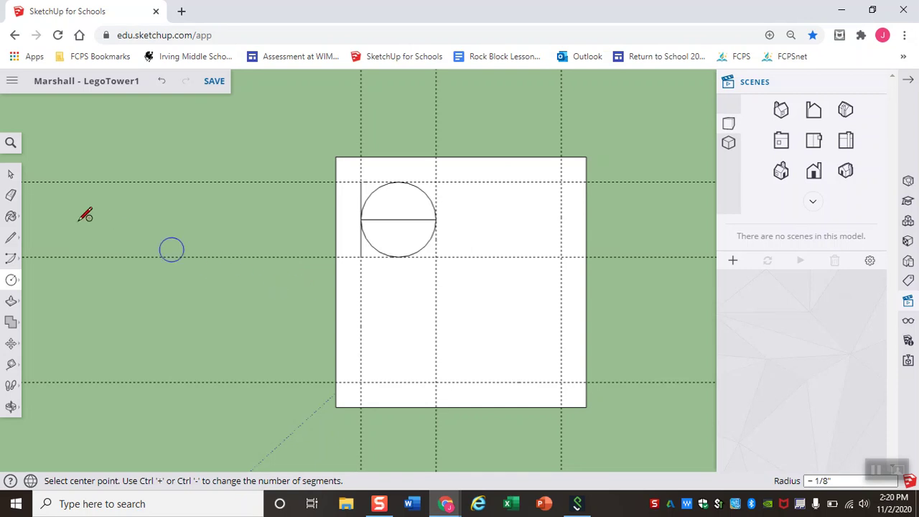
Erase the horizontal construction line through the circle and the vertical one at its left side
{"action": "left_click", "coordinate": [11, 196]}
{"action": "left_click_drag", "start_coordinate": [388, 225], "coordinate": [425, 223]}
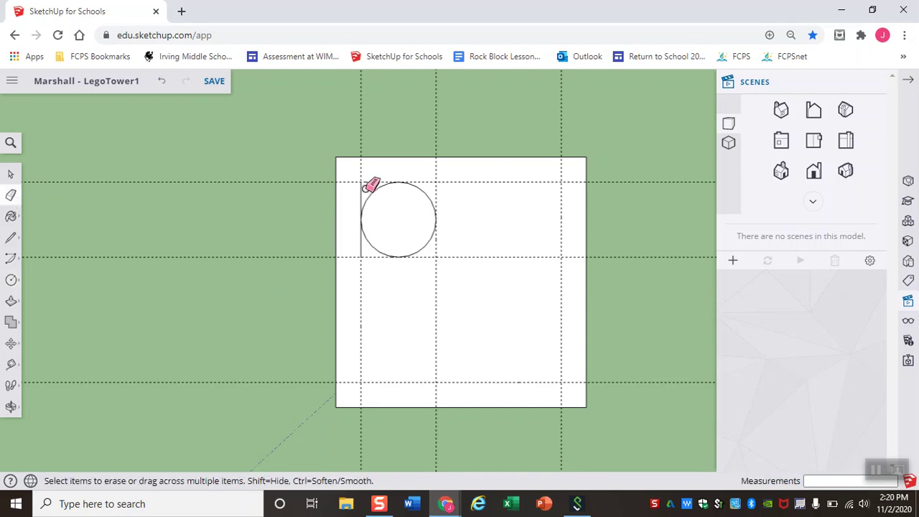
{"action": "mouse_move", "coordinate": [364, 188]}
{"action": "left_mouse_down"}
{"action": "mouse_move", "coordinate": [359, 245]}
{"action": "mouse_move", "coordinate": [369, 252]}
{"action": "left_mouse_up"}
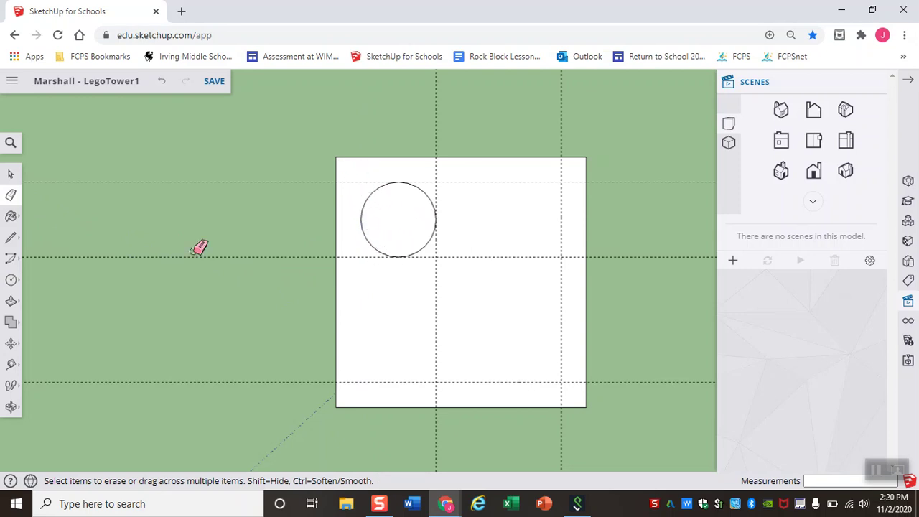
Restore the guide 1/16" inside the top face's left edge and add a guide 3/16" inward from the right-hand guide
{"action": "left_click", "coordinate": [11, 364]}
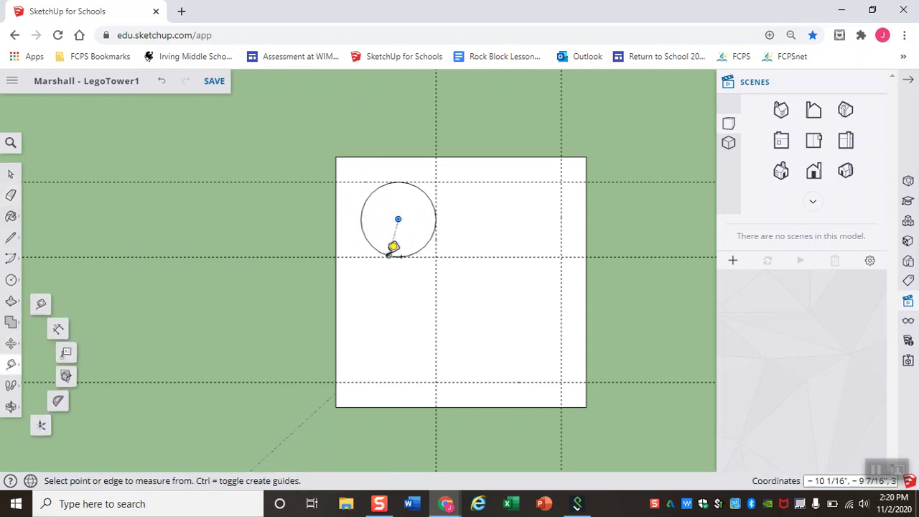
{"action": "left_click", "coordinate": [338, 278]}
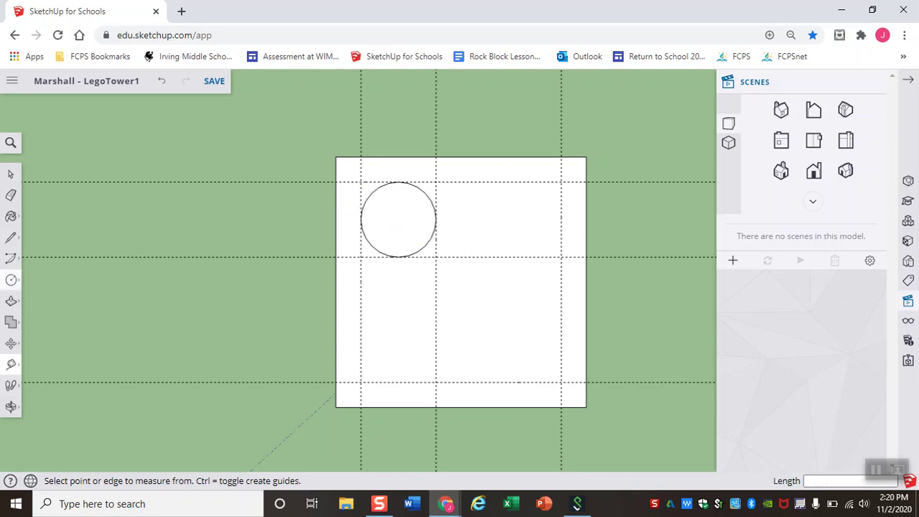
{"action": "left_click", "coordinate": [11, 366]}
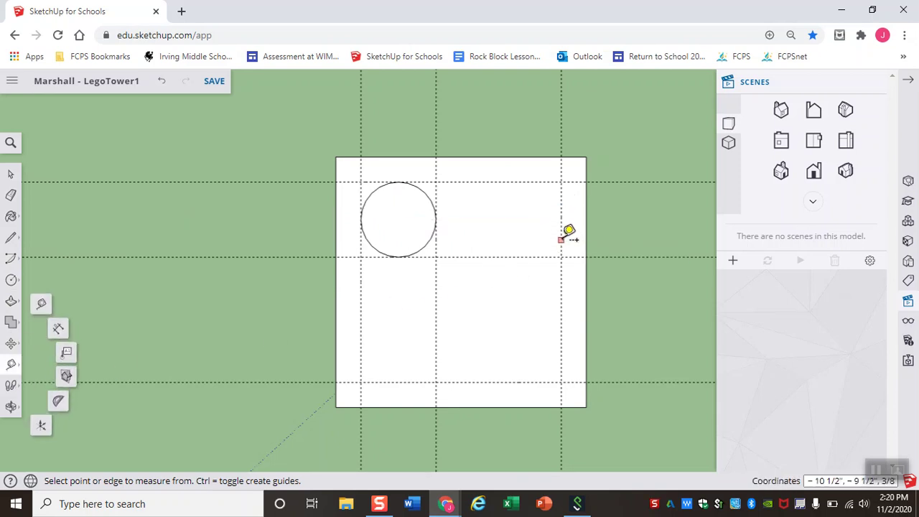
{"action": "left_click", "coordinate": [561, 239]}
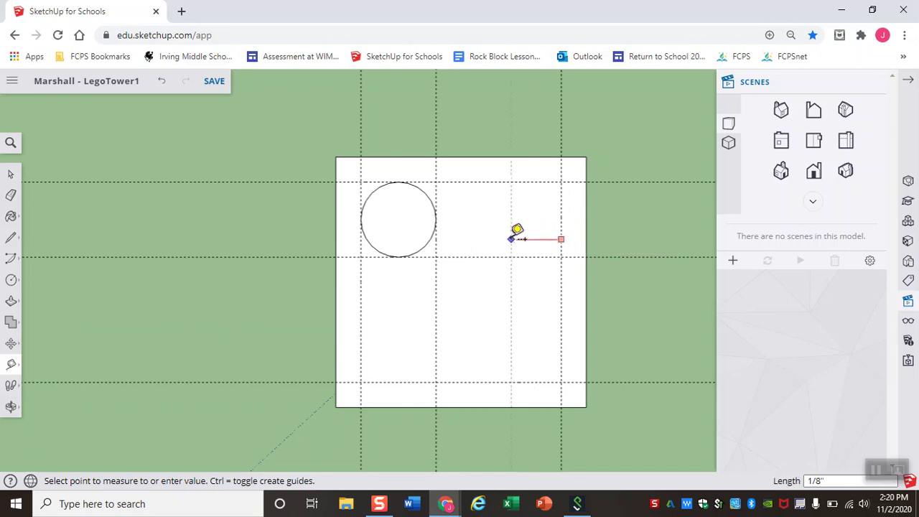
{"action": "left_click", "coordinate": [487, 239]}
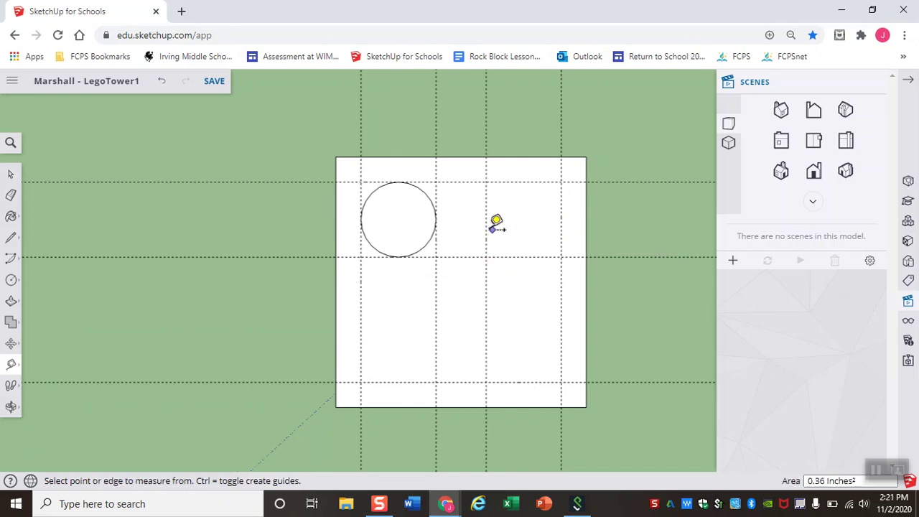
Draw a vertical line along the upper-right guide square's right side and a horizontal line from its midpoint across to the opposite guide
{"action": "left_click", "coordinate": [11, 238]}
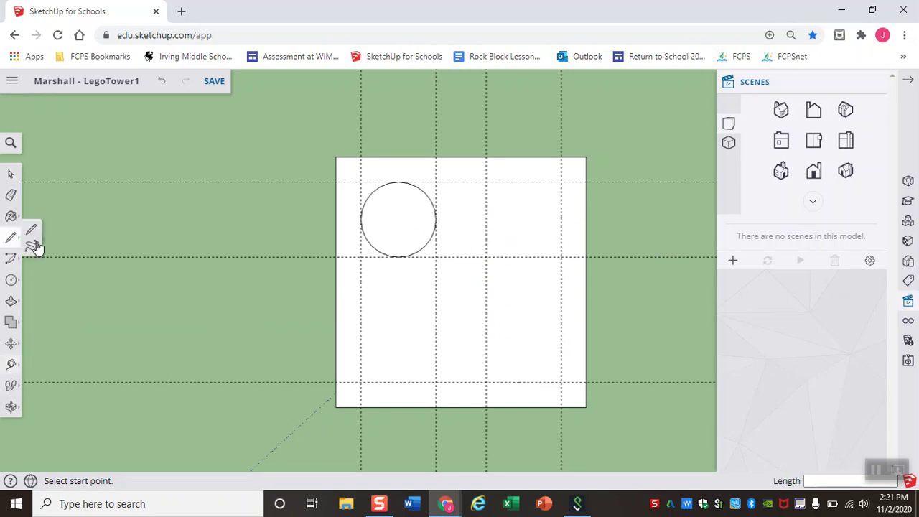
{"action": "left_click", "coordinate": [560, 181]}
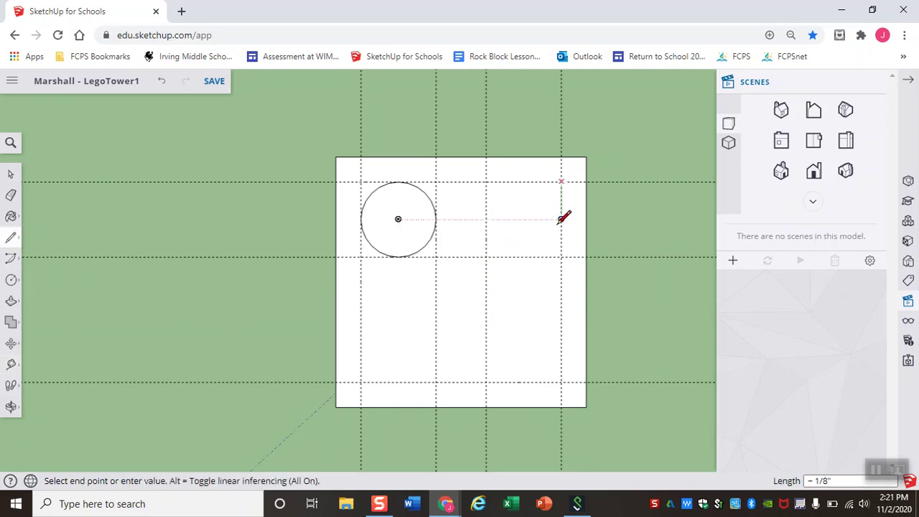
{"action": "left_click", "coordinate": [561, 256]}
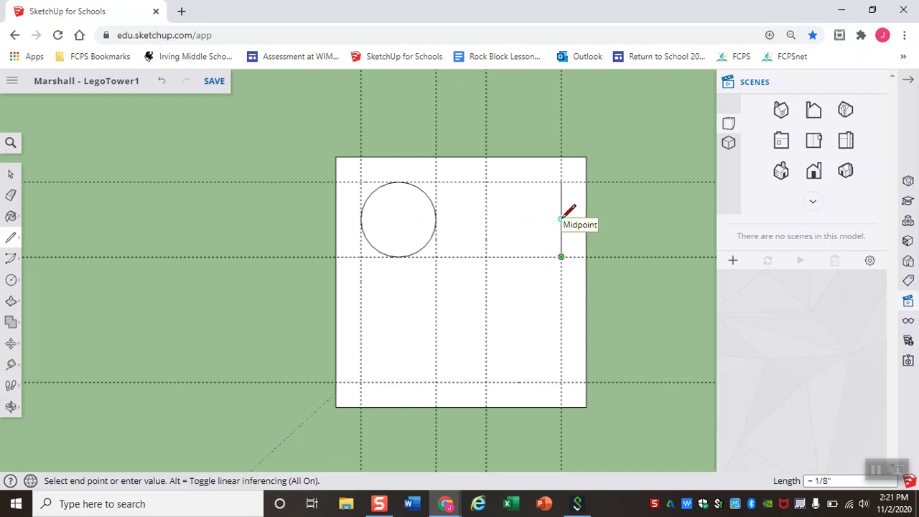
{"action": "key", "text": "Escape"}
{"action": "left_click", "coordinate": [561, 219]}
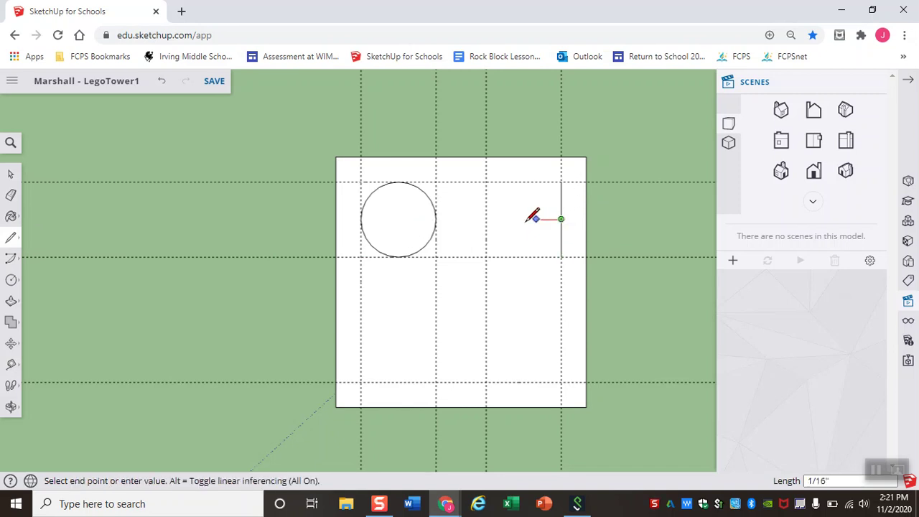
{"action": "left_click", "coordinate": [486, 219]}
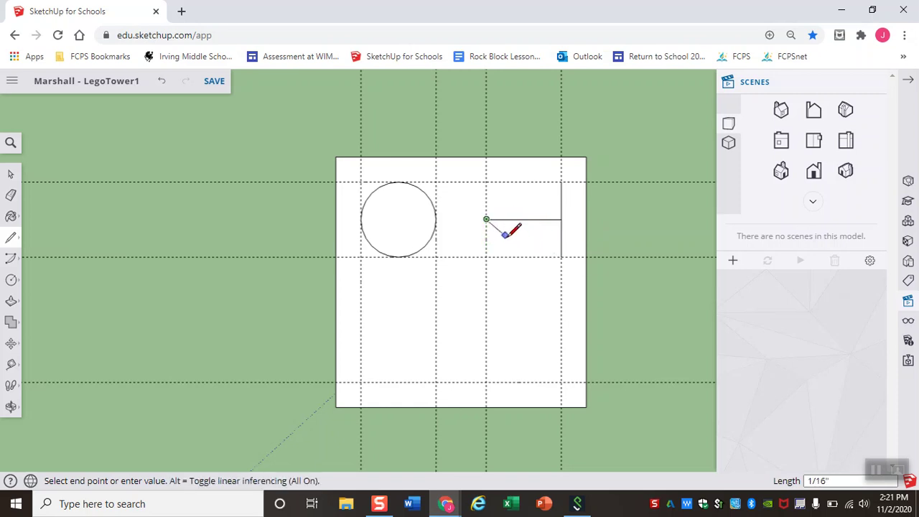
{"action": "key", "text": "Escape"}
Draw a circle of about 1/8" radius centred on the upper-right square's horizontal line, reaching the surrounding guides
{"action": "left_click", "coordinate": [11, 282]}
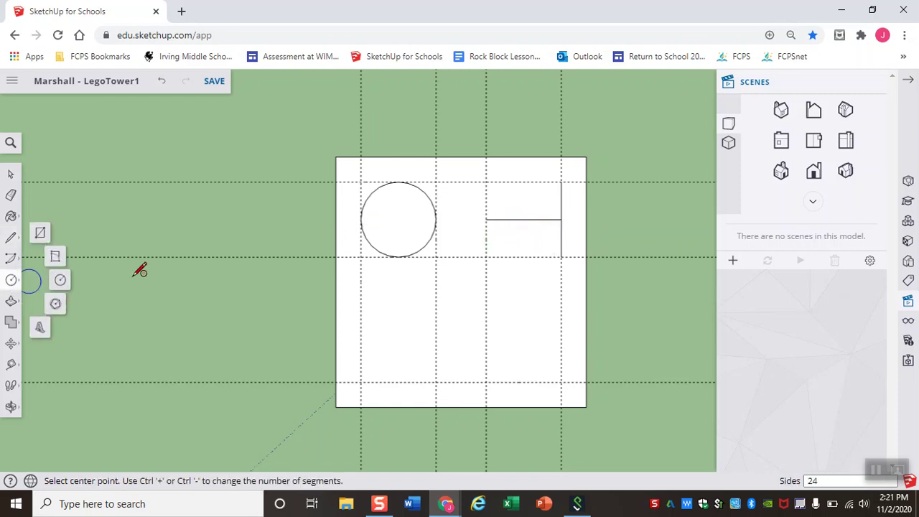
{"action": "left_click", "coordinate": [523, 219]}
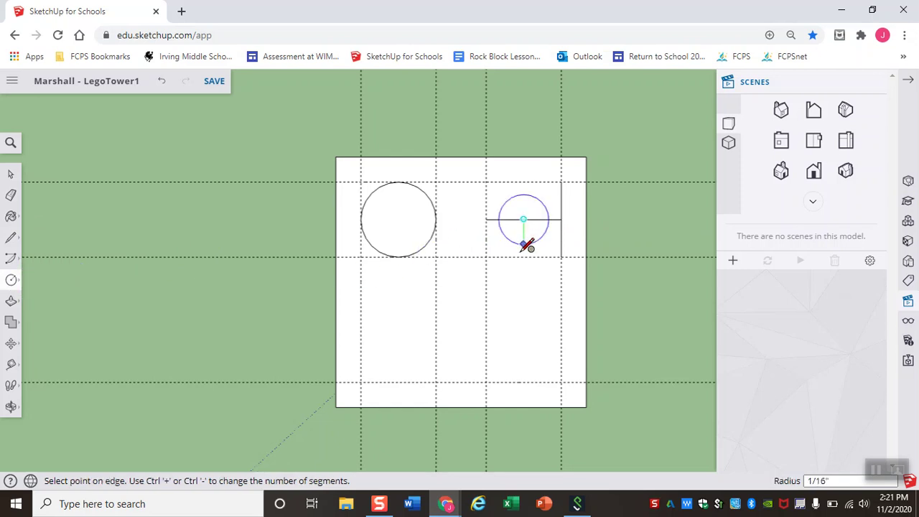
{"action": "left_click", "coordinate": [529, 250]}
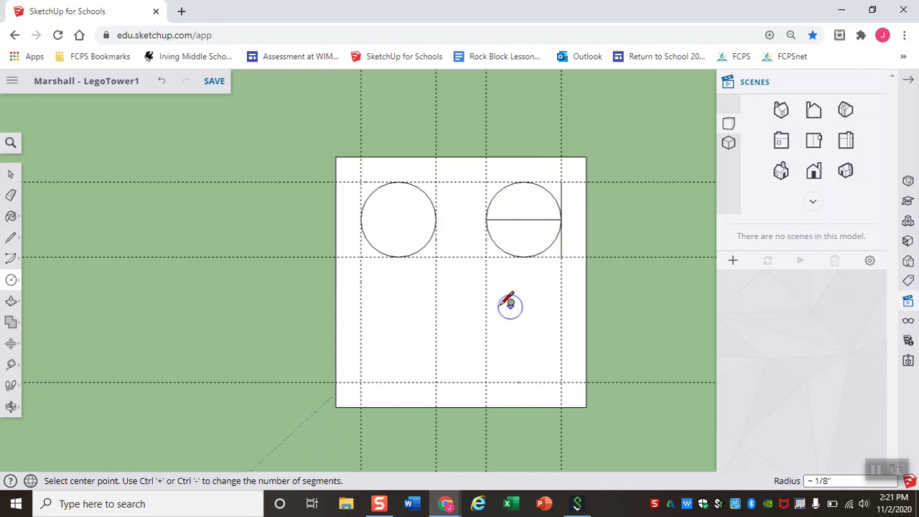
Add a horizontal guide inward from the top face's lower guide, matching the spacing of the other stud guides
{"action": "left_click", "coordinate": [11, 365]}
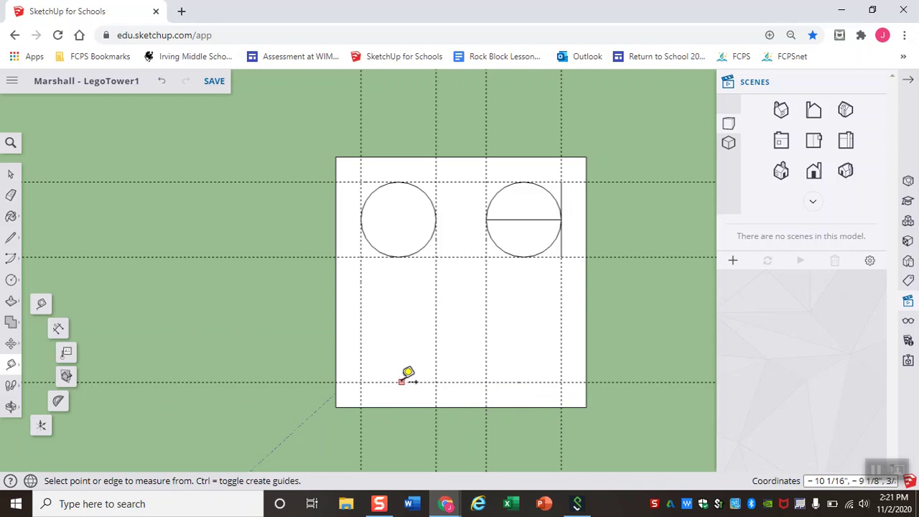
{"action": "left_click", "coordinate": [402, 381]}
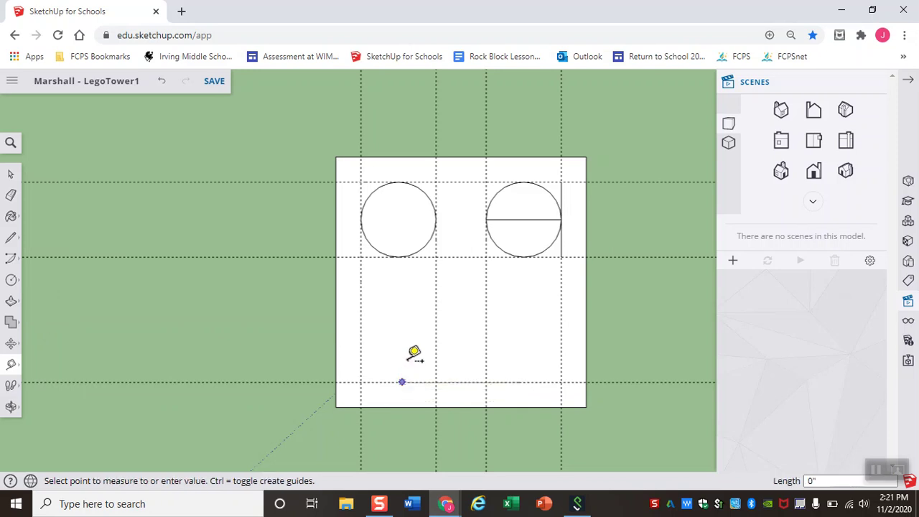
{"action": "left_click", "coordinate": [414, 307]}
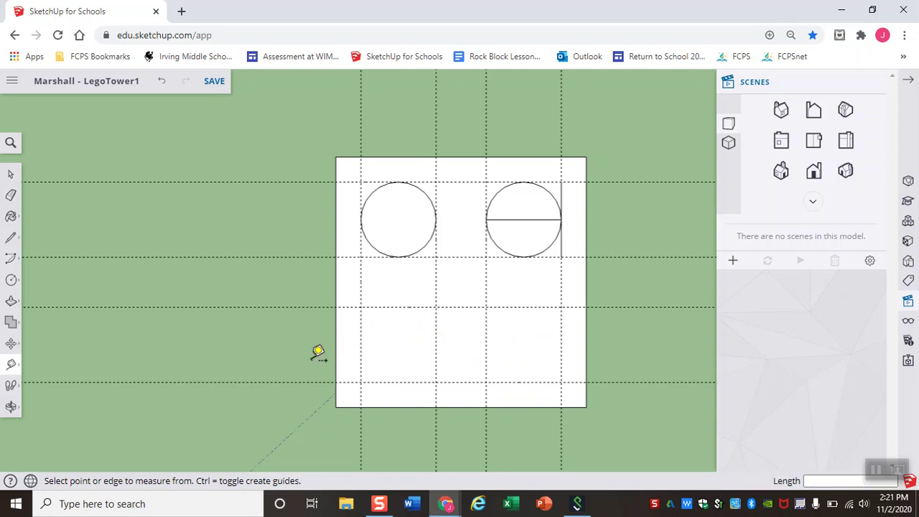
Draw a vertical line along the lower-left guide square's left side and a horizontal line from its midpoint to the opposite guide
{"action": "left_click", "coordinate": [11, 237]}
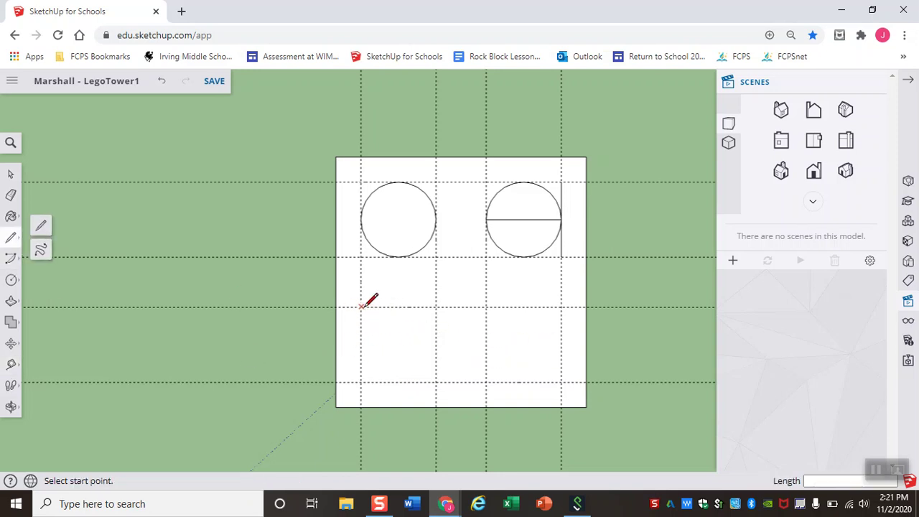
{"action": "left_click", "coordinate": [361, 306]}
{"action": "left_click", "coordinate": [361, 381]}
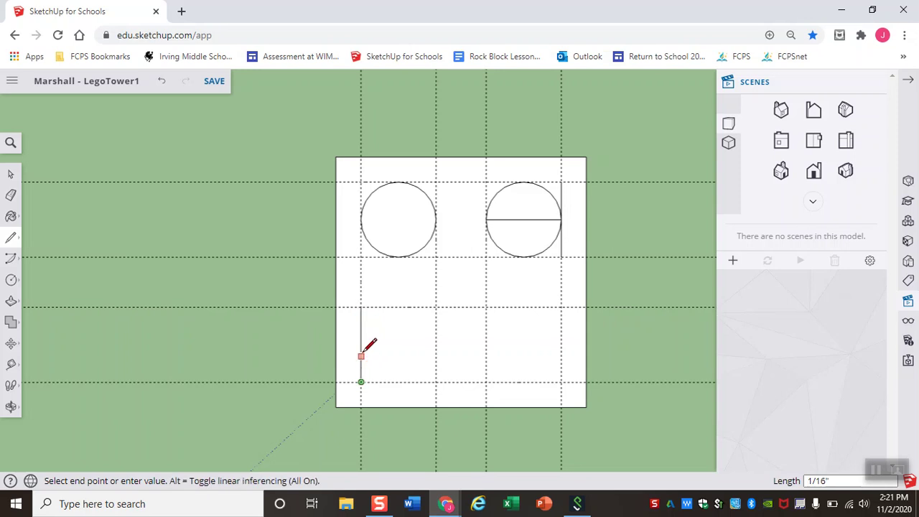
{"action": "key", "text": "Escape"}
{"action": "left_click", "coordinate": [362, 344]}
{"action": "left_click", "coordinate": [435, 344]}
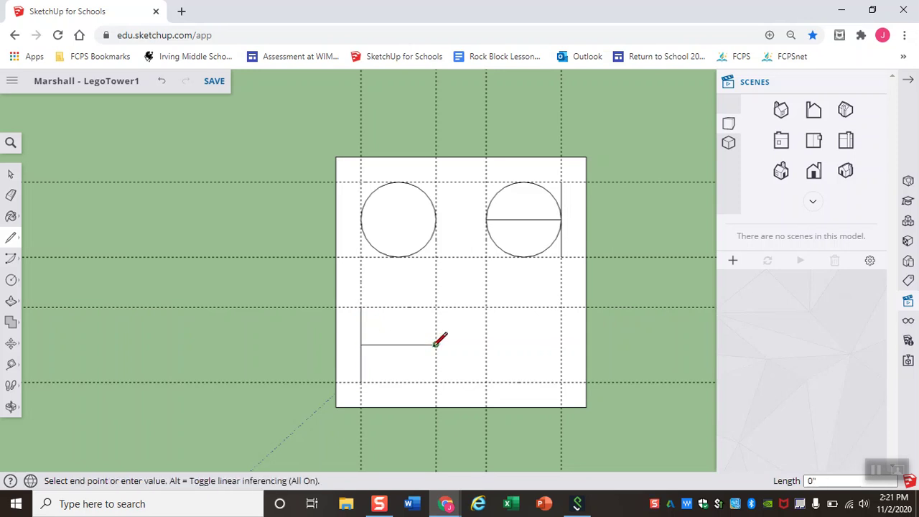
{"action": "key", "text": "Escape"}
Draw a vertical line along the lower-right guide square's left side and a horizontal line joining its midpoint to the opposite guide
{"action": "left_click", "coordinate": [486, 307]}
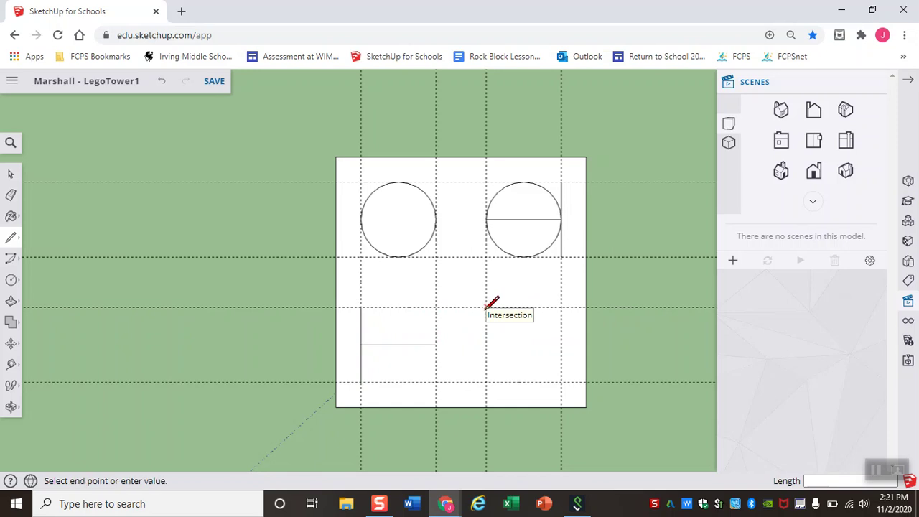
{"action": "left_click", "coordinate": [486, 382]}
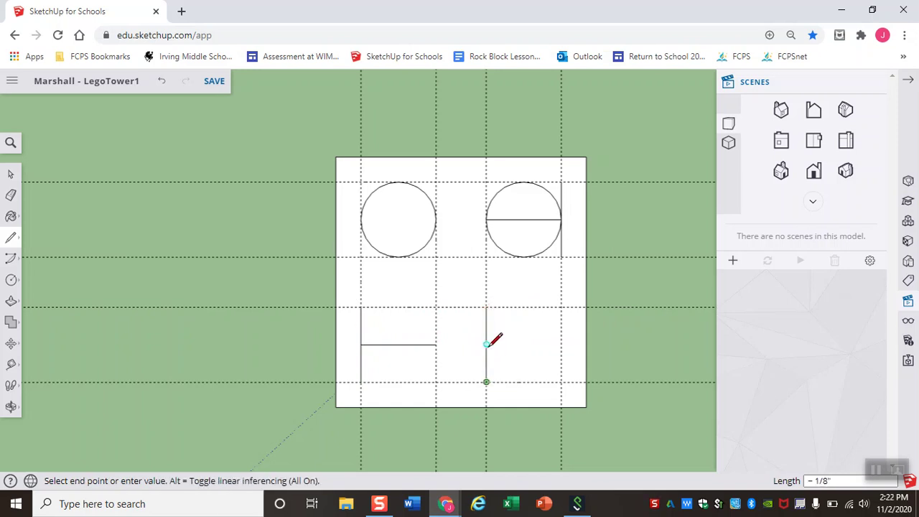
{"action": "key", "text": "Escape"}
{"action": "left_click", "coordinate": [561, 344]}
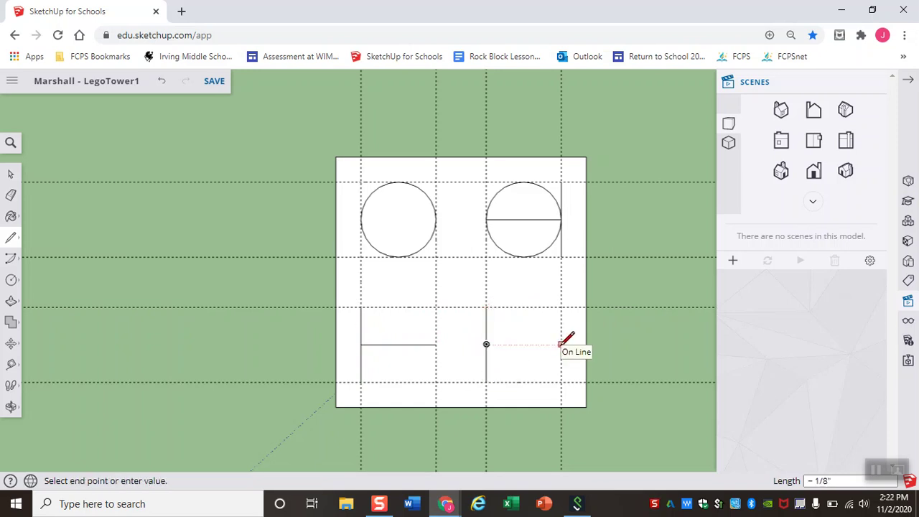
{"action": "left_click", "coordinate": [486, 344]}
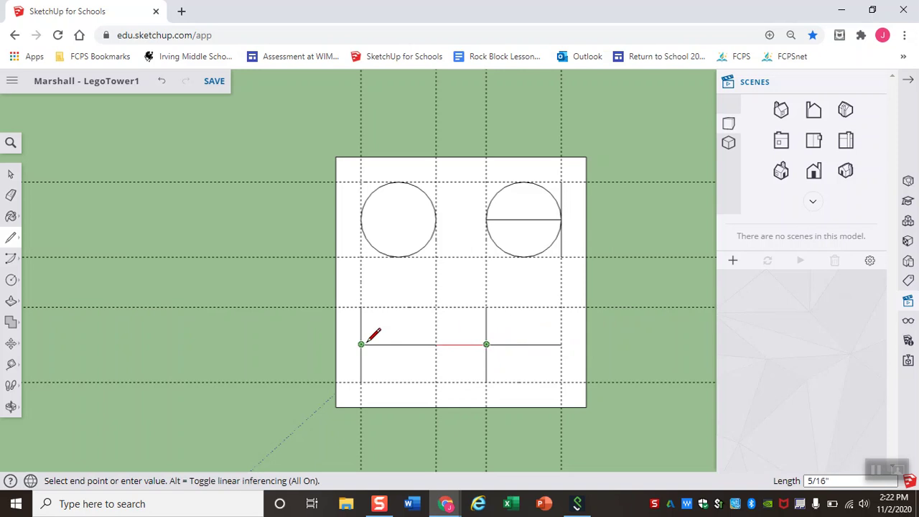
{"action": "key", "text": "Escape"}
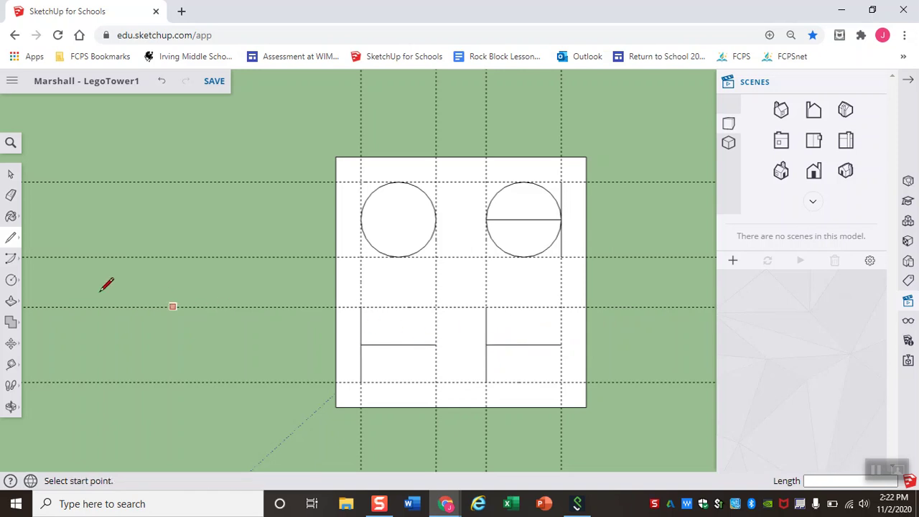
Draw circles of about 1/8" radius in both lower guide squares, centred on the midpoints of their horizontal lines
{"action": "left_click", "coordinate": [11, 280]}
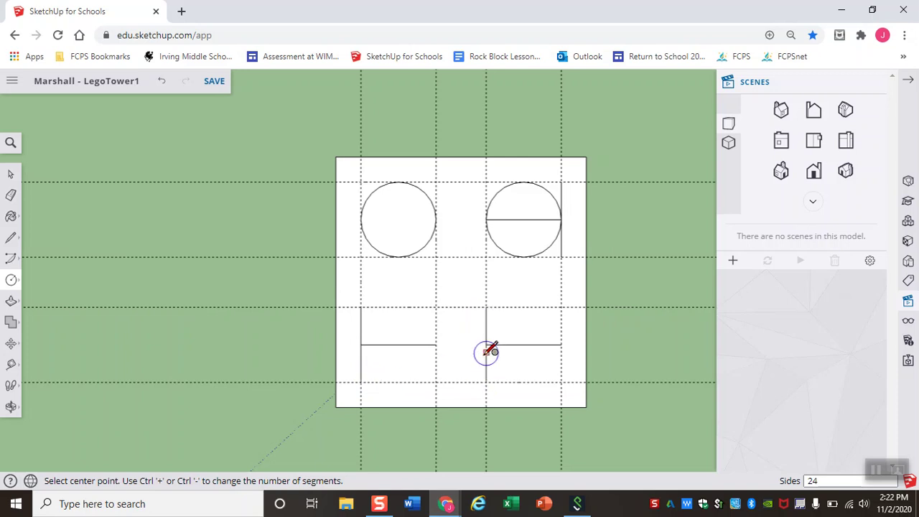
{"action": "left_click", "coordinate": [398, 345]}
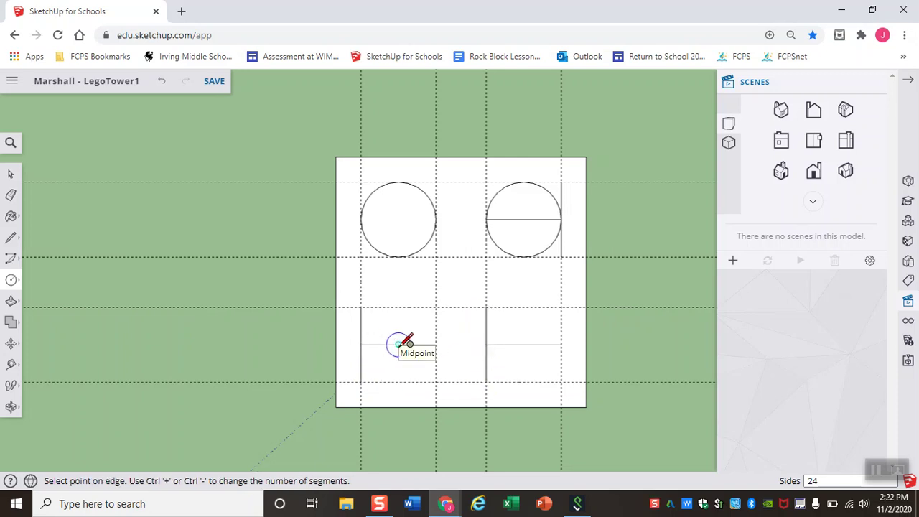
{"action": "left_click", "coordinate": [399, 381]}
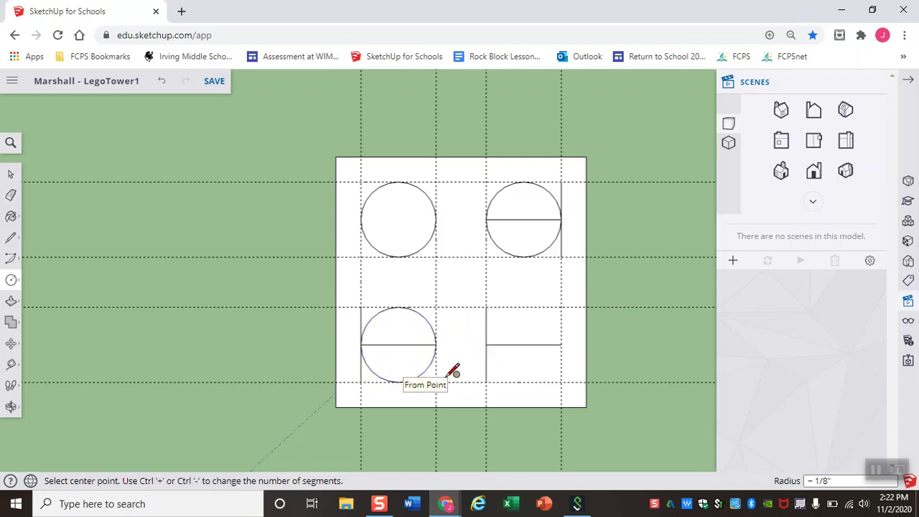
{"action": "left_click", "coordinate": [523, 345]}
{"action": "left_click", "coordinate": [524, 382]}
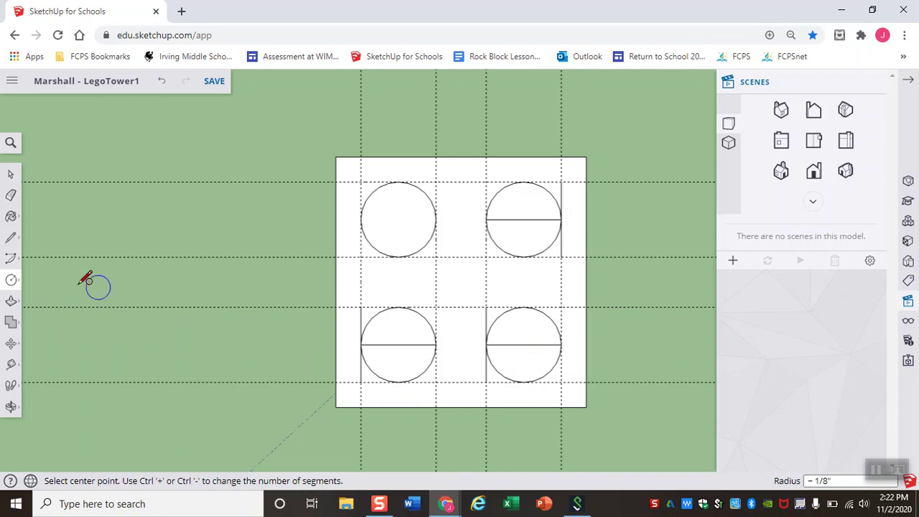
Erase the horizontal construction lines through the three newer circles and all the dashed guides across the top face
{"action": "left_click", "coordinate": [11, 198]}
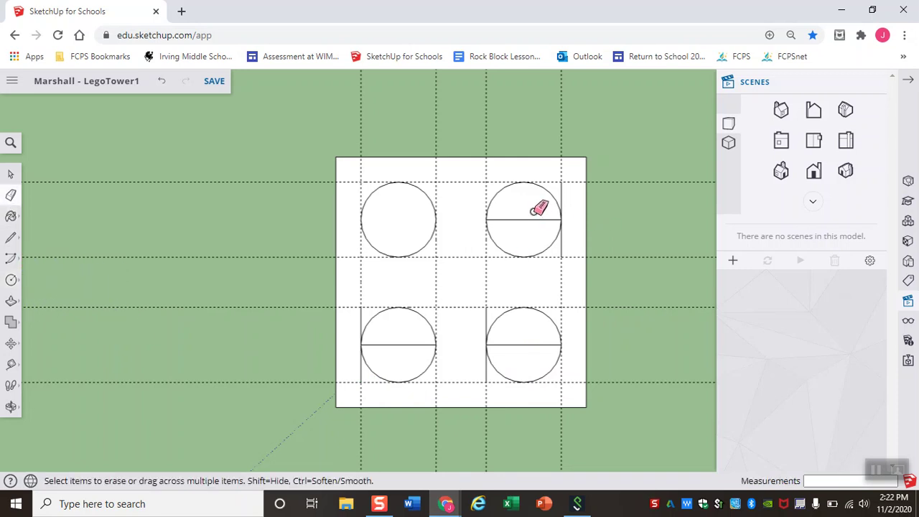
{"action": "left_click", "coordinate": [531, 219]}
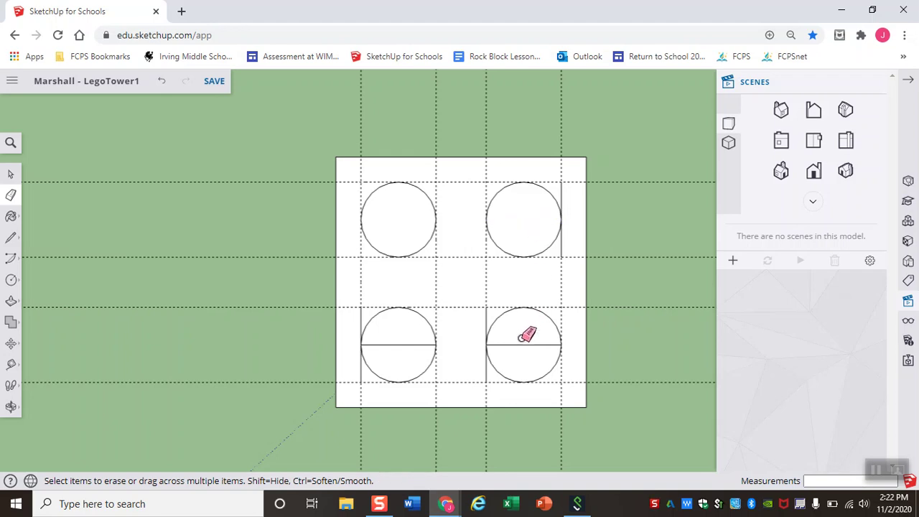
{"action": "left_click", "coordinate": [397, 346]}
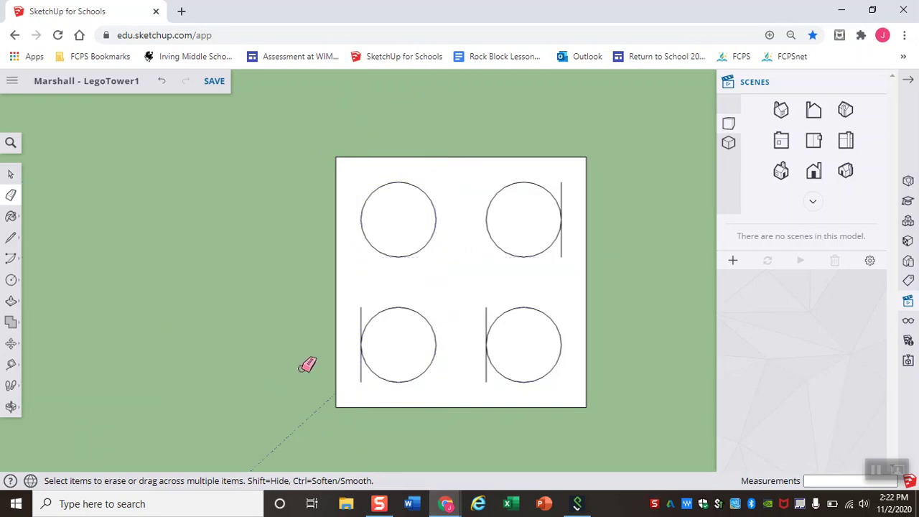
Erase the leftover vertical construction lines beside the two lower circles and the upper-right circle
{"action": "left_click", "coordinate": [359, 334]}
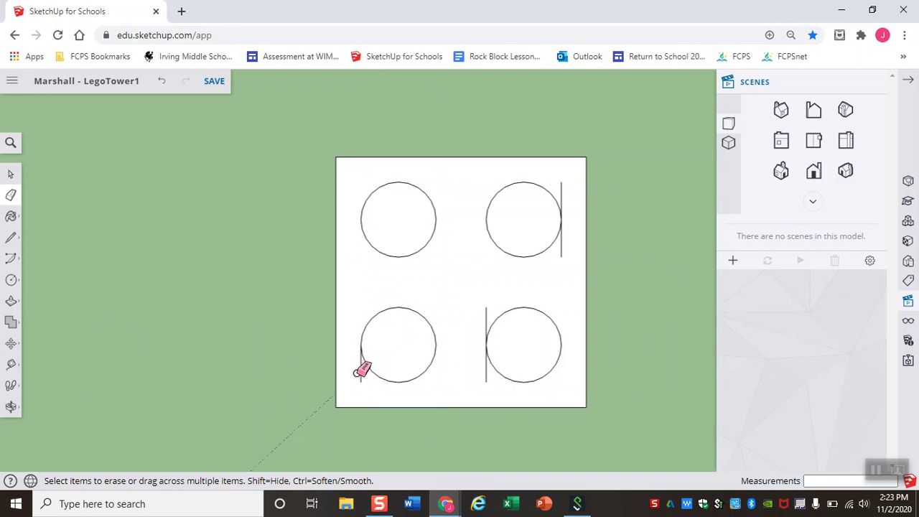
{"action": "left_click", "coordinate": [360, 370]}
{"action": "left_click", "coordinate": [486, 331]}
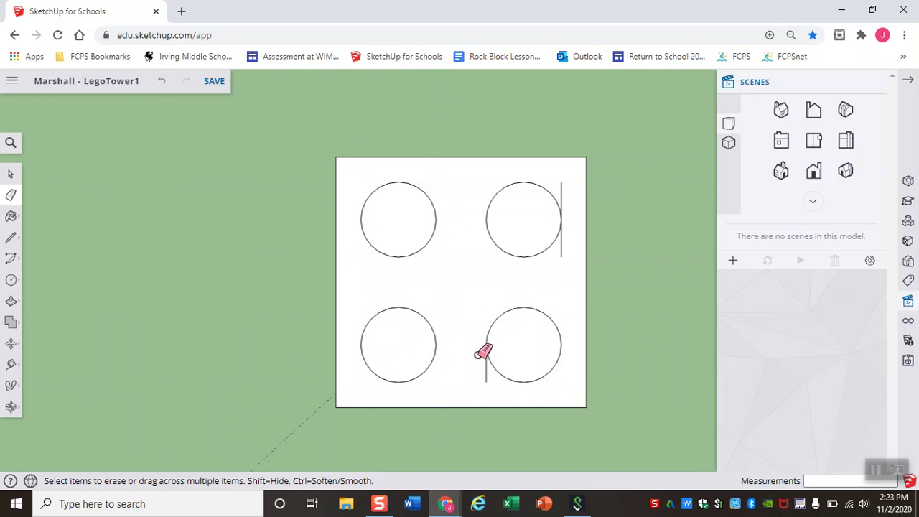
{"action": "left_click", "coordinate": [487, 367]}
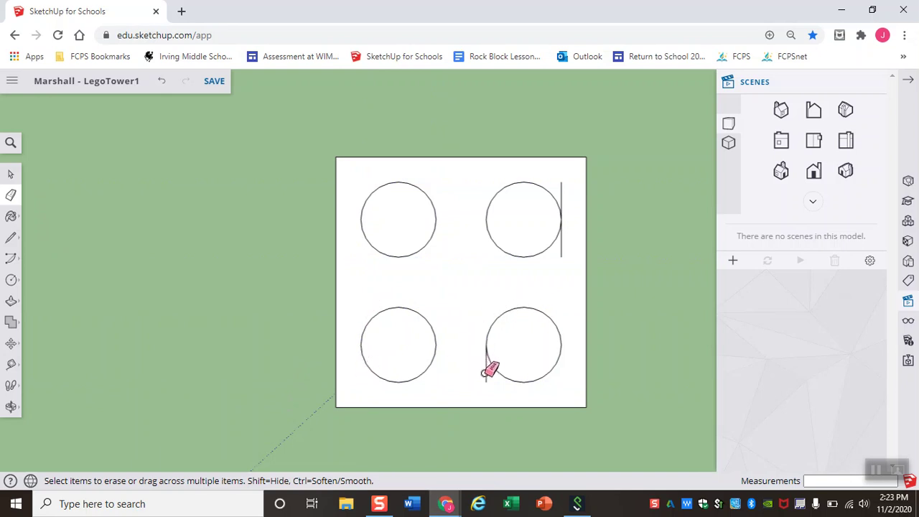
{"action": "left_click", "coordinate": [562, 244]}
{"action": "left_click", "coordinate": [562, 195]}
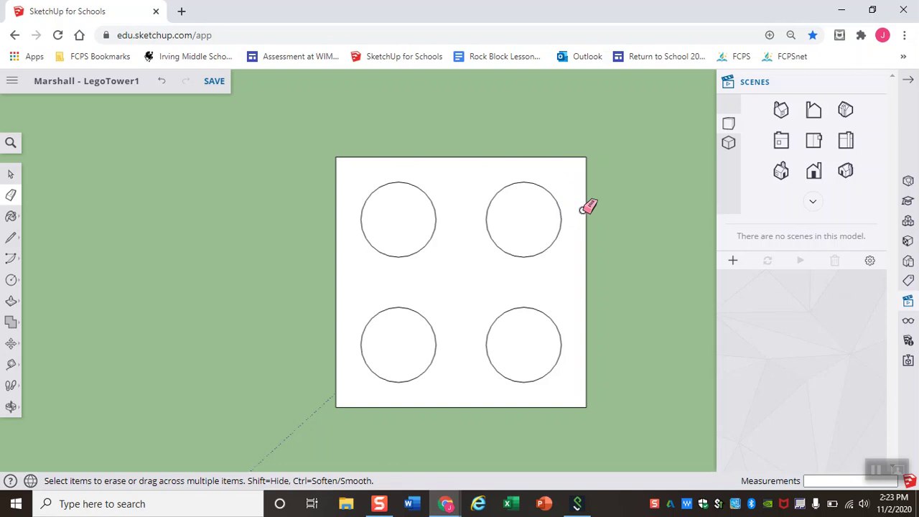
Show the brick in an angled view from above and extrude the rearmost circle up 1/16" as the first stud
{"action": "left_click", "coordinate": [783, 173]}
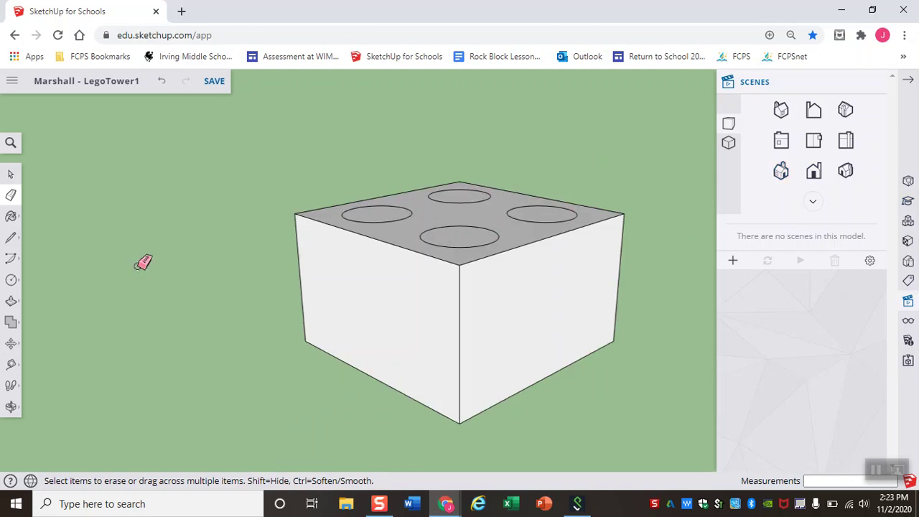
{"action": "left_click", "coordinate": [11, 305]}
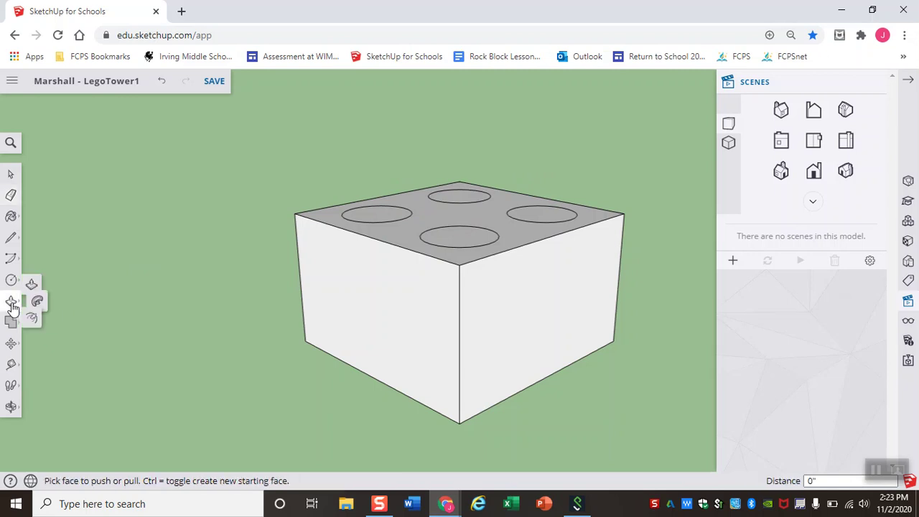
{"action": "scroll", "coordinate": [464, 195], "scroll_direction": "up", "scroll_amount": 2}
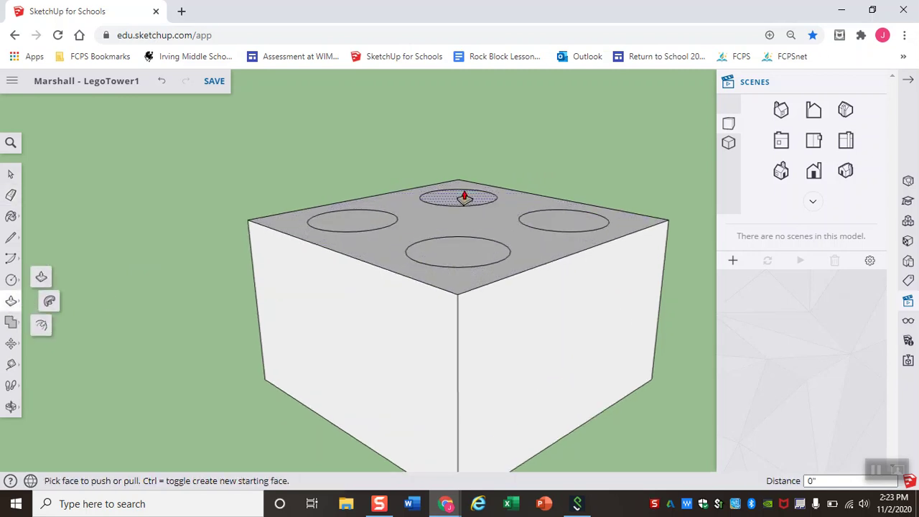
{"action": "scroll", "coordinate": [465, 198], "scroll_direction": "up", "scroll_amount": 1}
{"action": "left_click", "coordinate": [464, 195]}
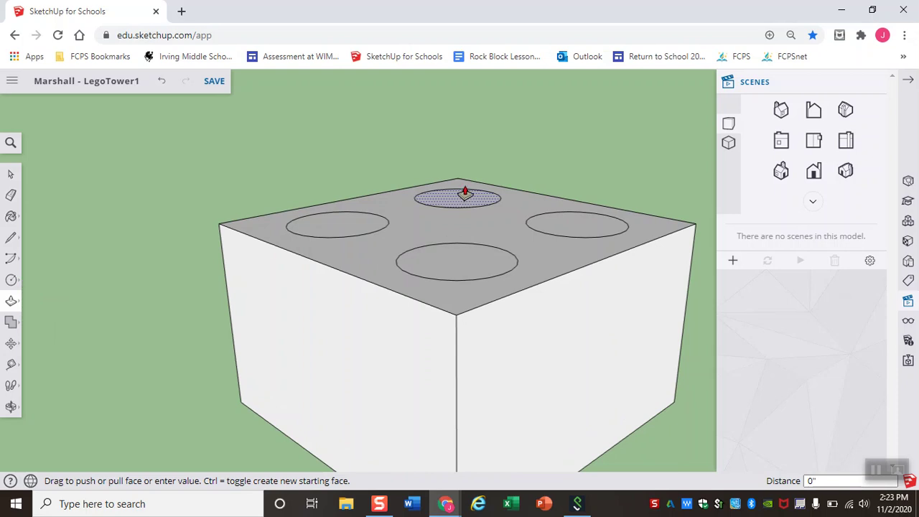
{"action": "left_click", "coordinate": [464, 181]}
Extrude the remaining three circles on the brick's top face up 1/16" to form matching studs
{"action": "left_click", "coordinate": [334, 225]}
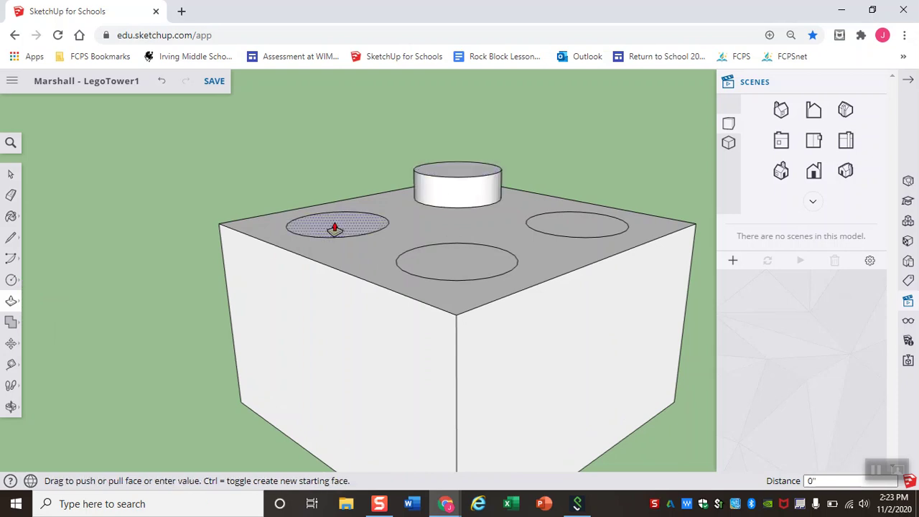
{"action": "left_click", "coordinate": [334, 212]}
{"action": "left_click", "coordinate": [433, 257]}
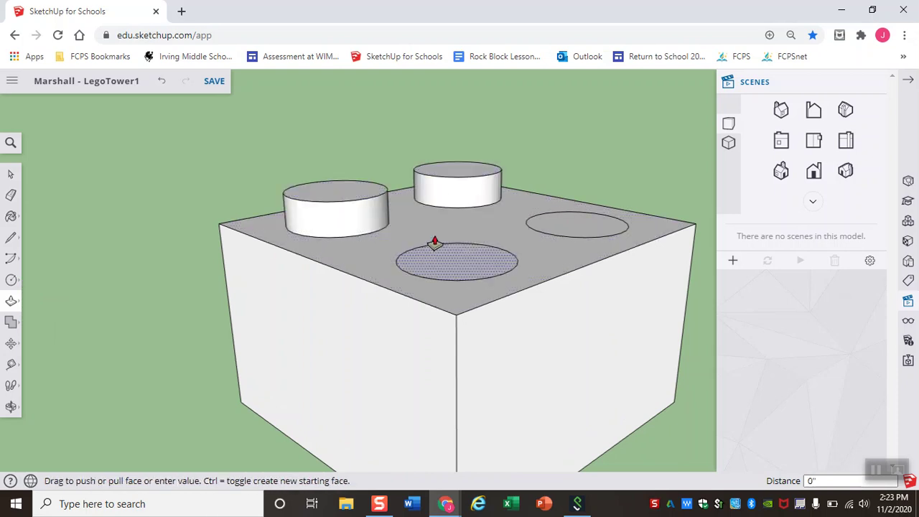
{"action": "left_click", "coordinate": [436, 230]}
{"action": "left_click", "coordinate": [587, 213]}
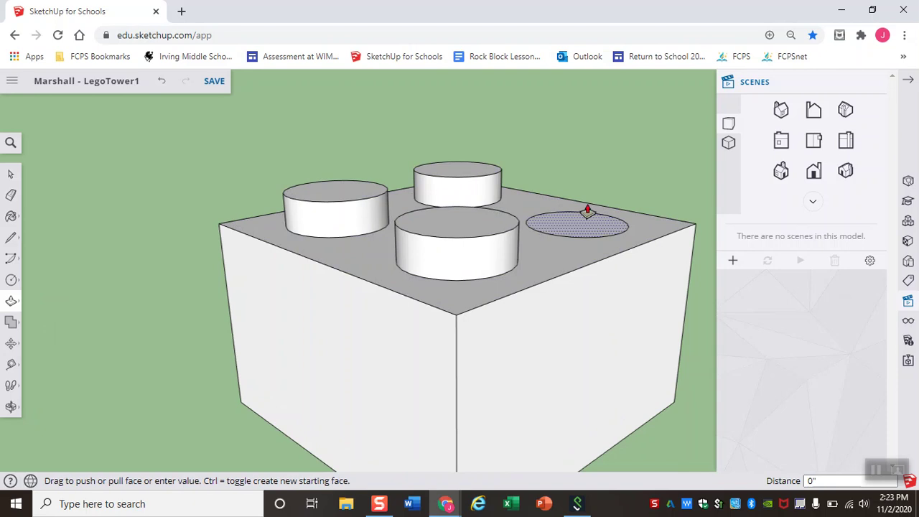
{"action": "left_click", "coordinate": [587, 208]}
Check the four finished studs from another angle and save the model
{"action": "scroll", "coordinate": [588, 208], "scroll_direction": "down", "scroll_amount": 2}
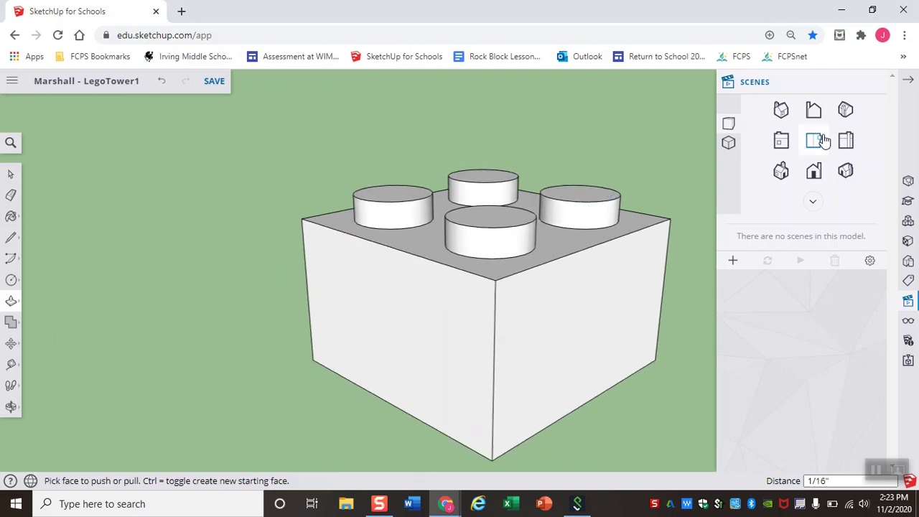
{"action": "middle_click_drag", "start_coordinate": [590, 171], "coordinate": [369, 185]}
{"action": "key", "text": "p"}
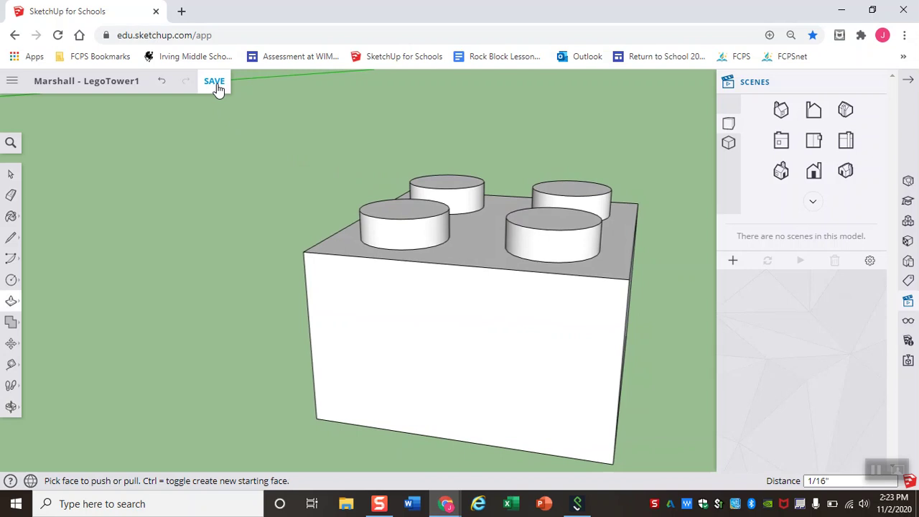
{"action": "left_click", "coordinate": [215, 82]}
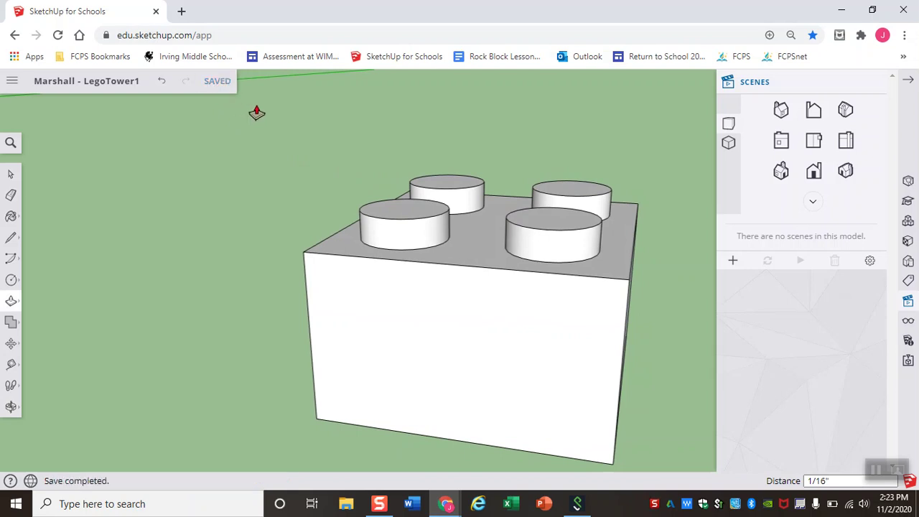
{"action": "key", "text": "o"}
{"action": "left_click_drag", "start_coordinate": [260, 136], "coordinate": [530, 150]}
{"action": "key", "text": "p"}
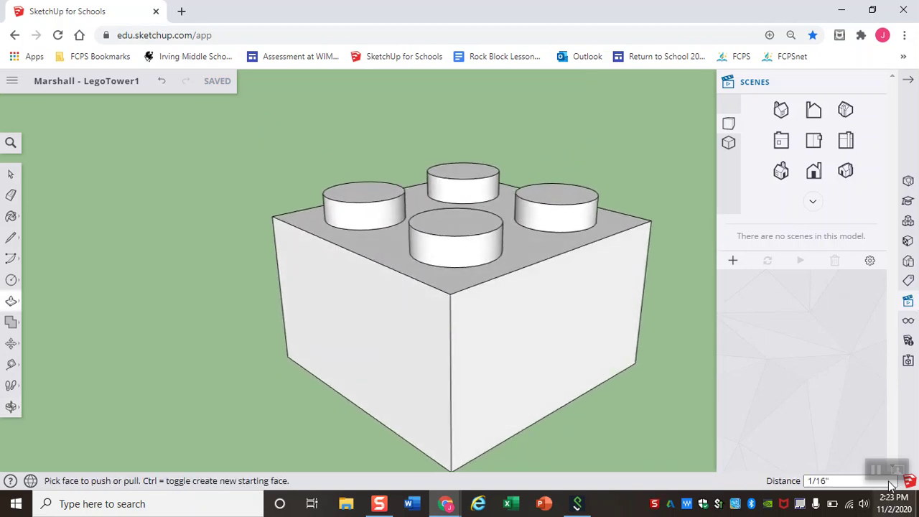